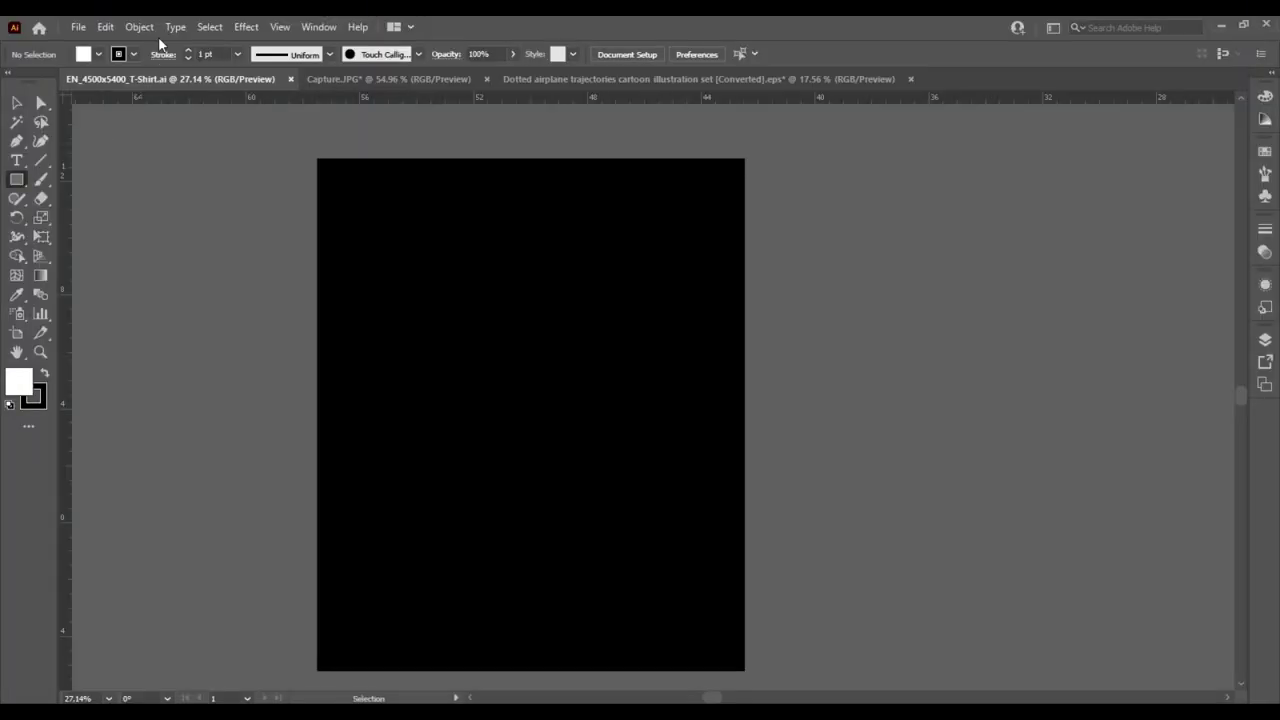
Step: Unlock all objects and delete the old black background rectangle
click(139, 27)
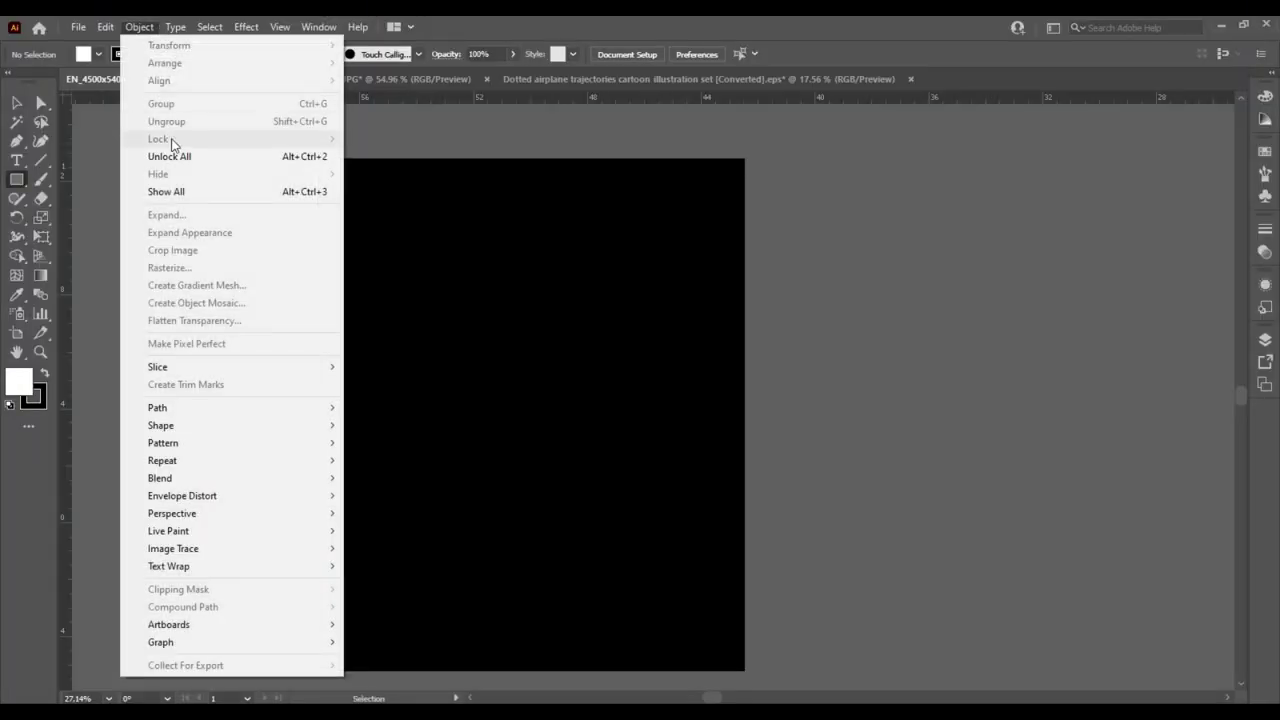
click(171, 155)
key(Delete)
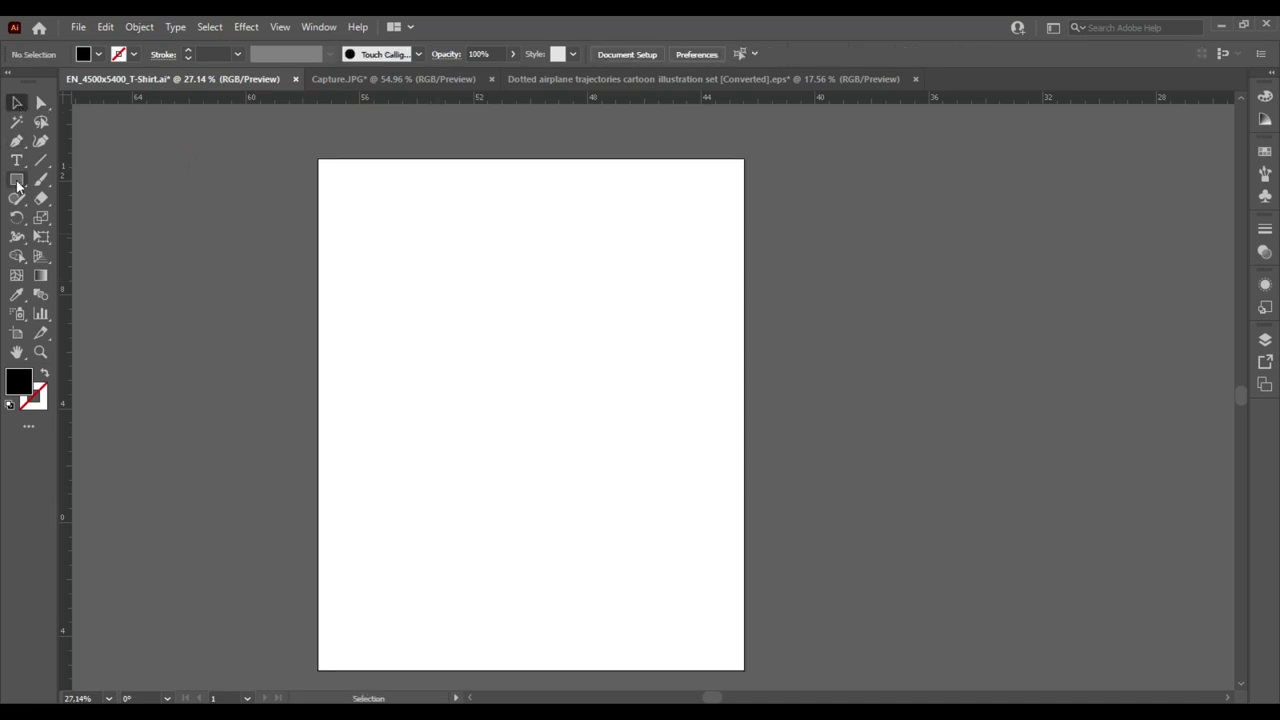
Step: Draw a new black rectangle covering the whole artboard and lock it
drag(318, 159, 744, 670)
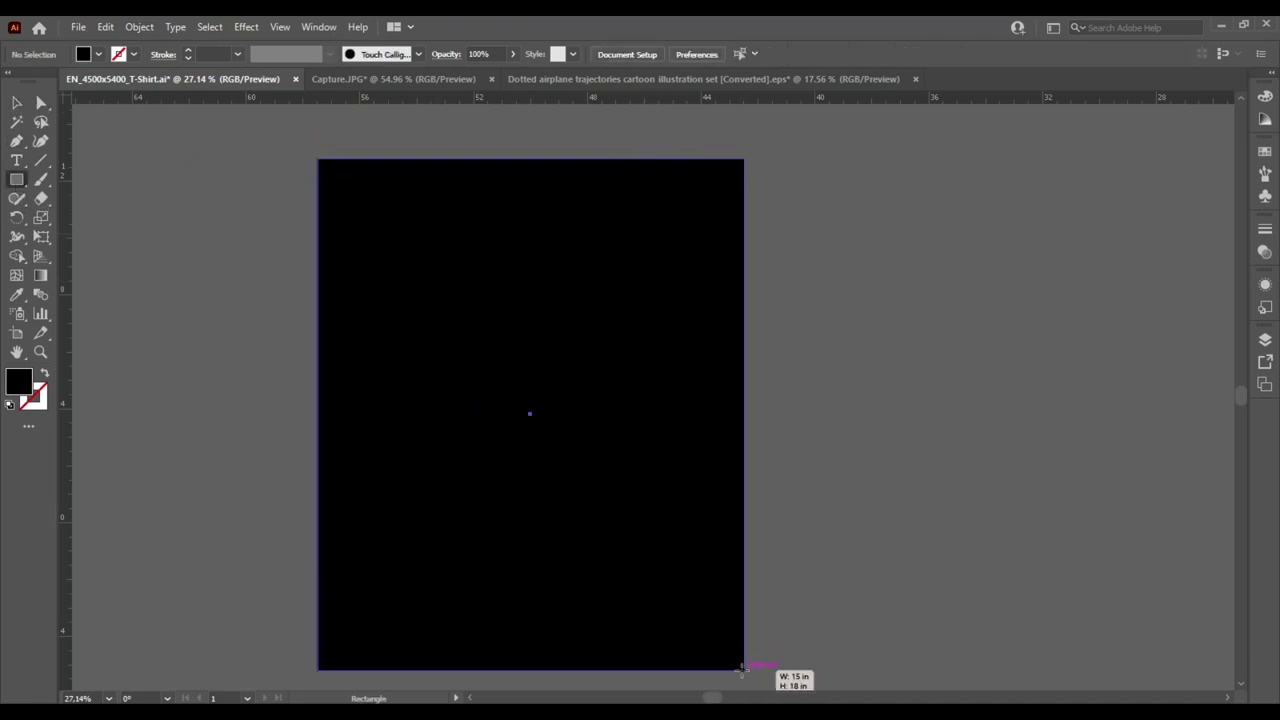
click(139, 27)
click(375, 137)
click(549, 129)
click(705, 425)
Step: Paste the 'Excuse Me While I Travel The World' slogan and enlarge it
key(ctrl+v)
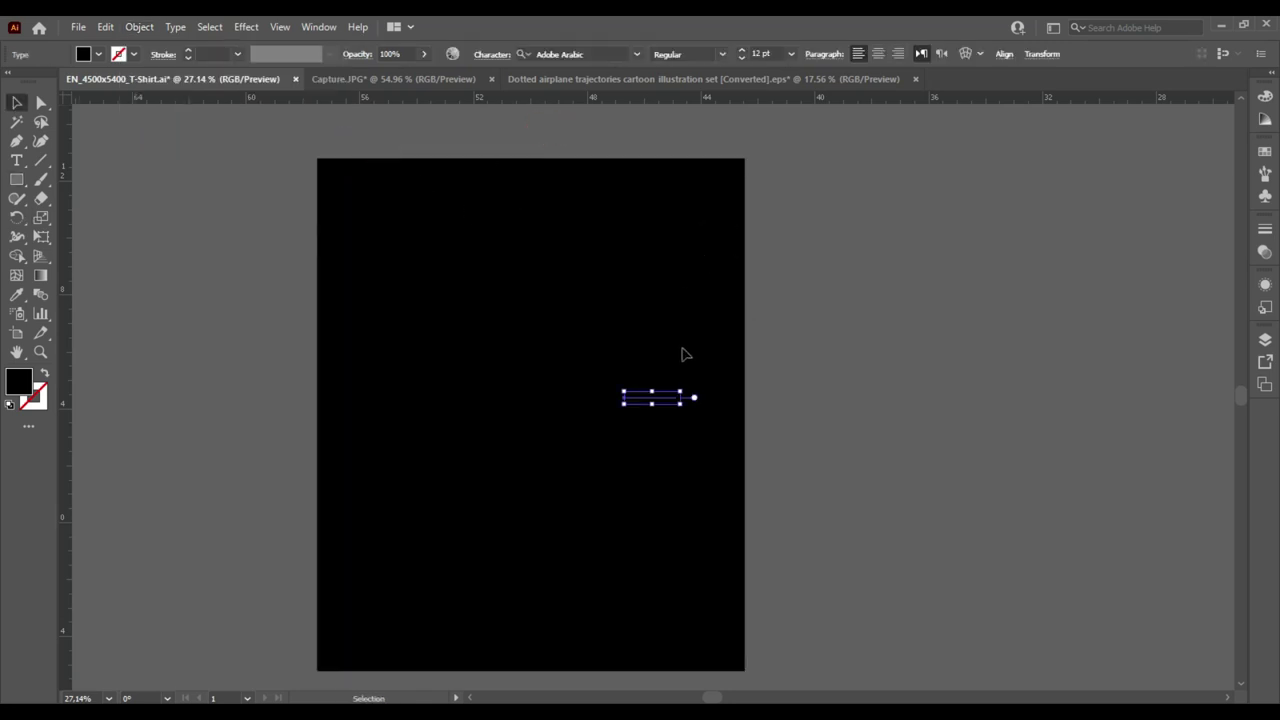
drag(680, 406, 1100, 357)
double_click(1107, 355)
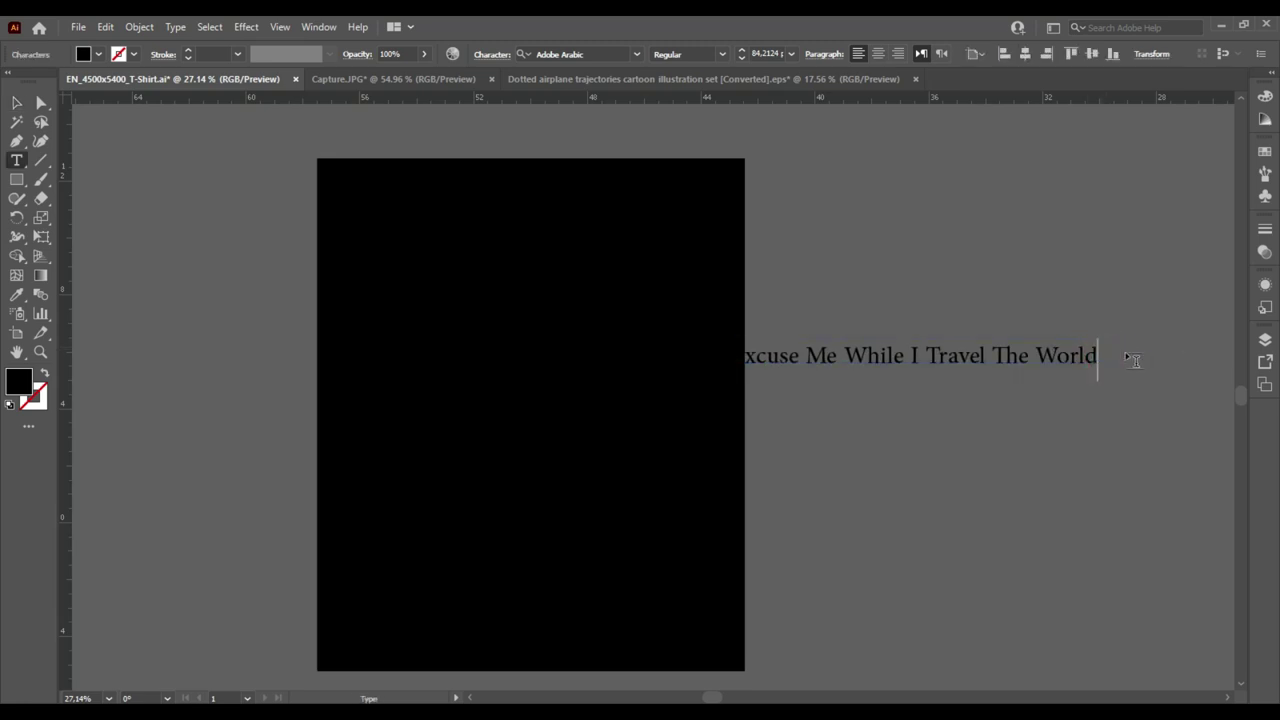
click(15, 103)
Step: Make the slogan white and stretch it across the top of the black artboard
click(1263, 150)
click(1078, 205)
mouse_move(957, 357)
mouse_down()
mouse_move(565, 243)
mouse_move(577, 202)
mouse_up()
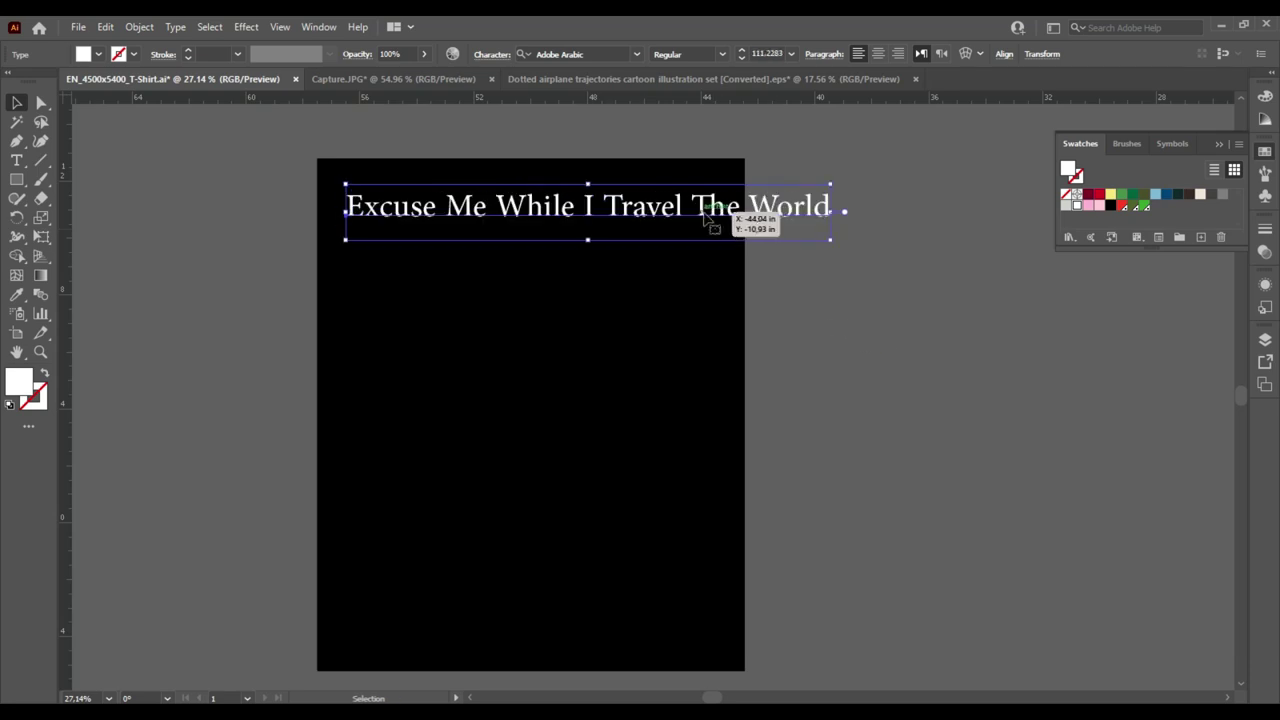
drag(712, 228, 789, 212)
click(637, 54)
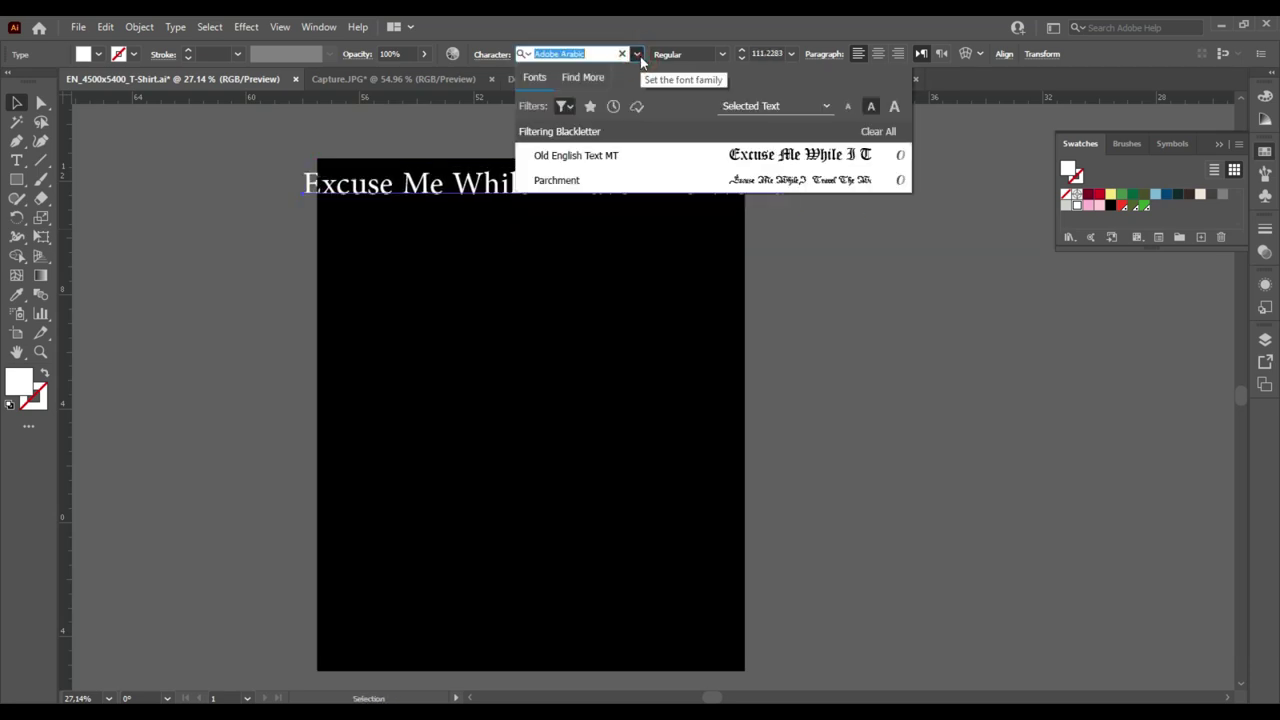
Step: Filter the font list to Serif and preview several serif fonts on the slogan
click(566, 107)
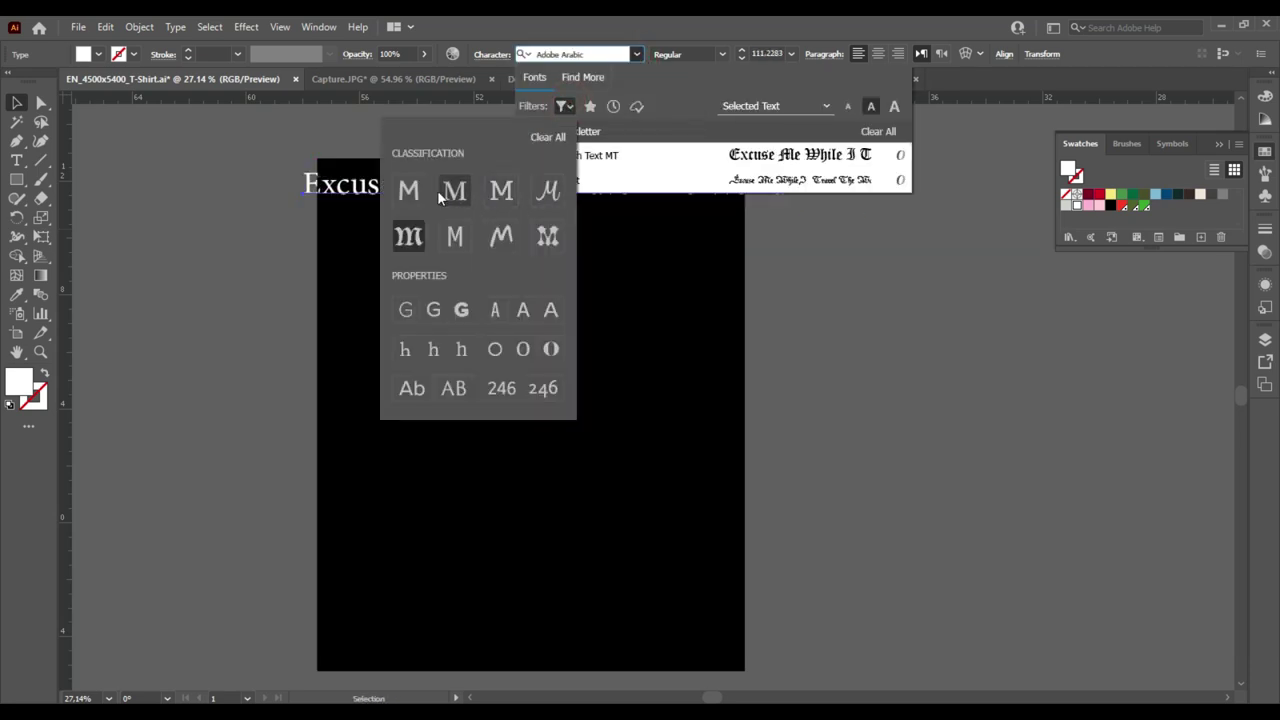
click(408, 190)
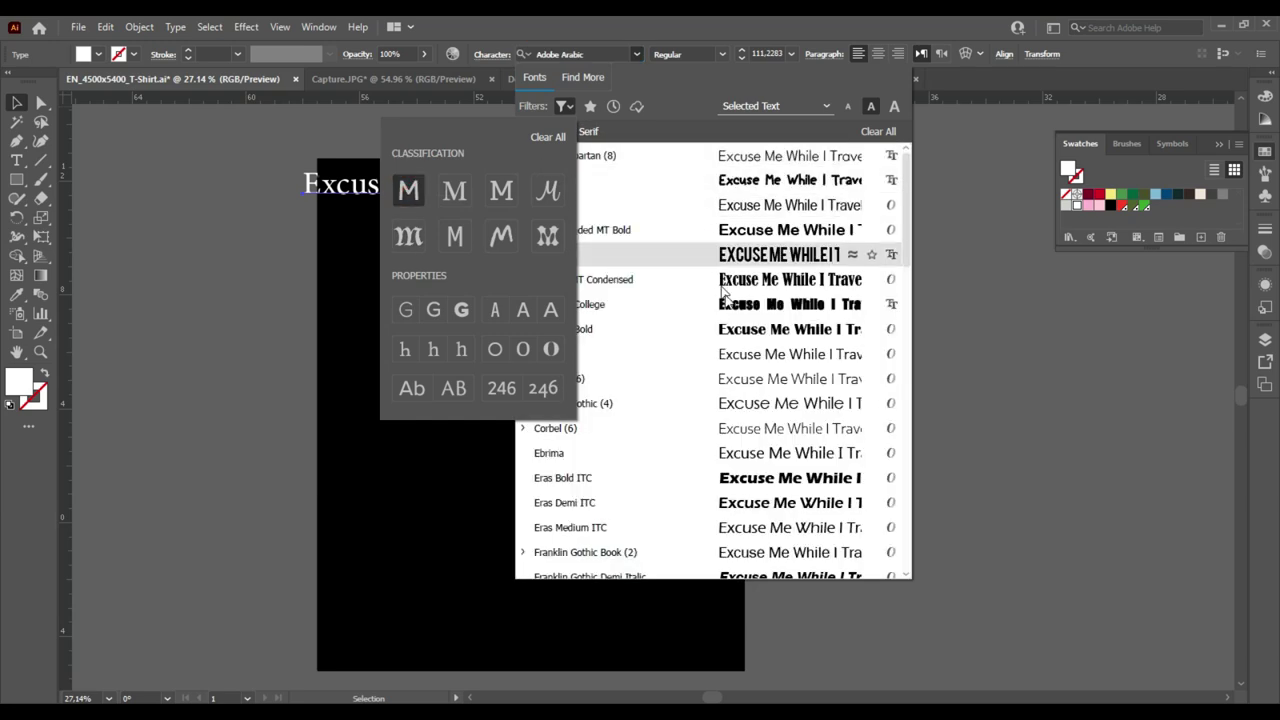
key(Down)
key(Down)
key(Down)
key(Down)
key(Down)
key(Down)
key(Down)
key(Down)
key(Down)
key(Down)
key(Down)
key(Down)
key(Down)
key(Down)
key(Down)
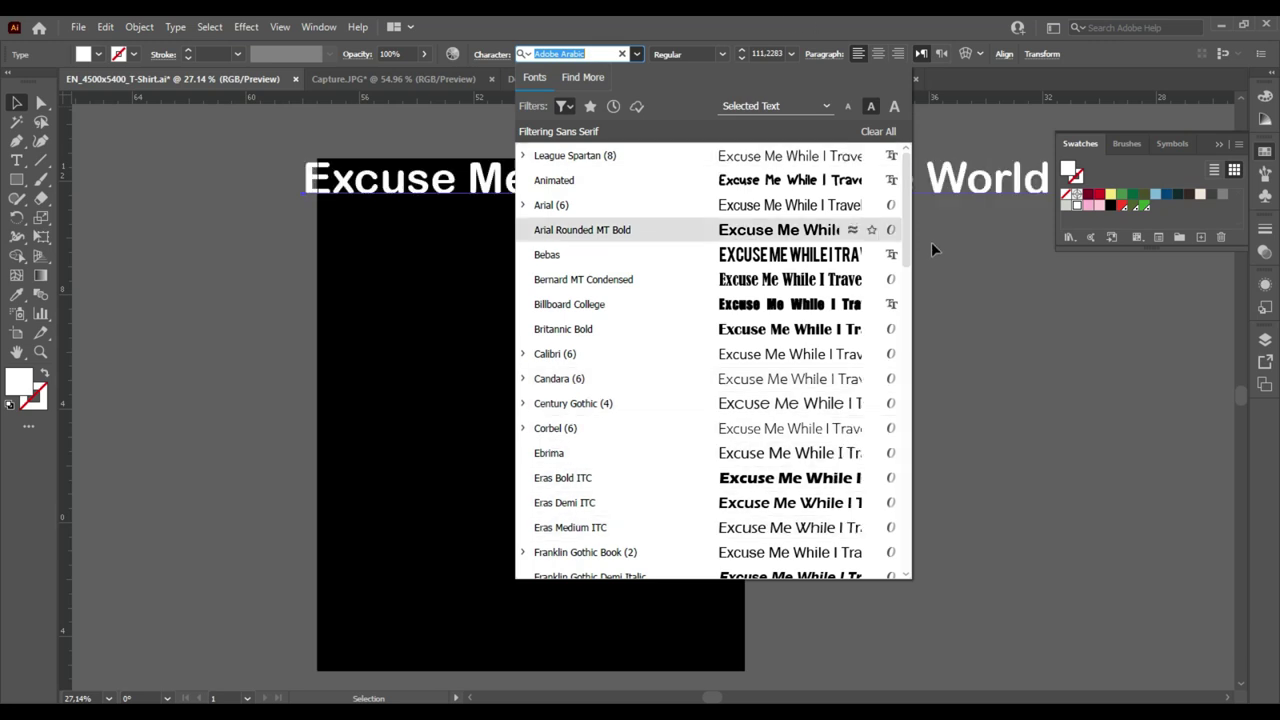
key(Down)
key(Down)
key(Down)
key(Down)
key(Down)
key(Down)
key(Down)
key(Down)
key(Down)
key(Down)
key(Down)
key(Down)
key(Down)
key(Down)
key(Down)
key(Down)
key(Down)
key(Down)
key(Down)
key(Down)
key(Down)
key(Down)
key(Down)
key(Down)
key(Down)
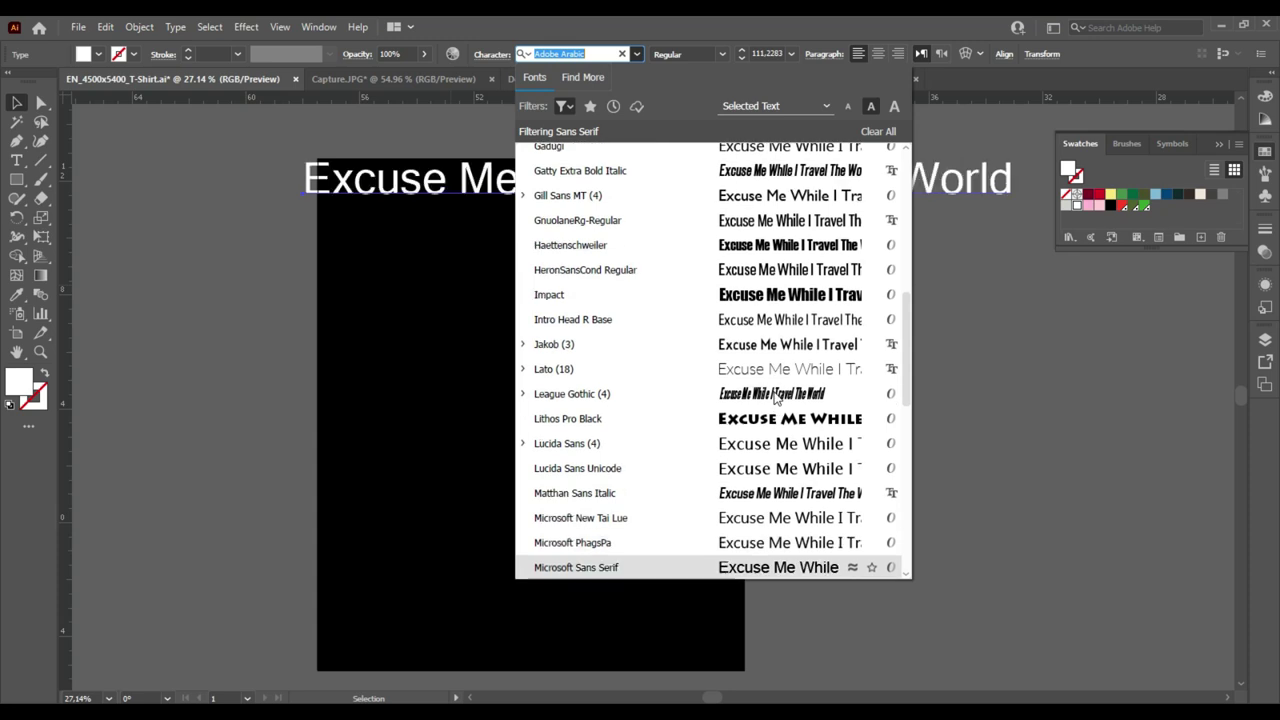
key(Down)
key(Down)
key(Down)
key(Down)
key(Down)
key(Down)
key(Down)
key(Down)
key(Down)
key(Down)
key(Down)
key(Down)
key(Down)
key(Down)
key(Down)
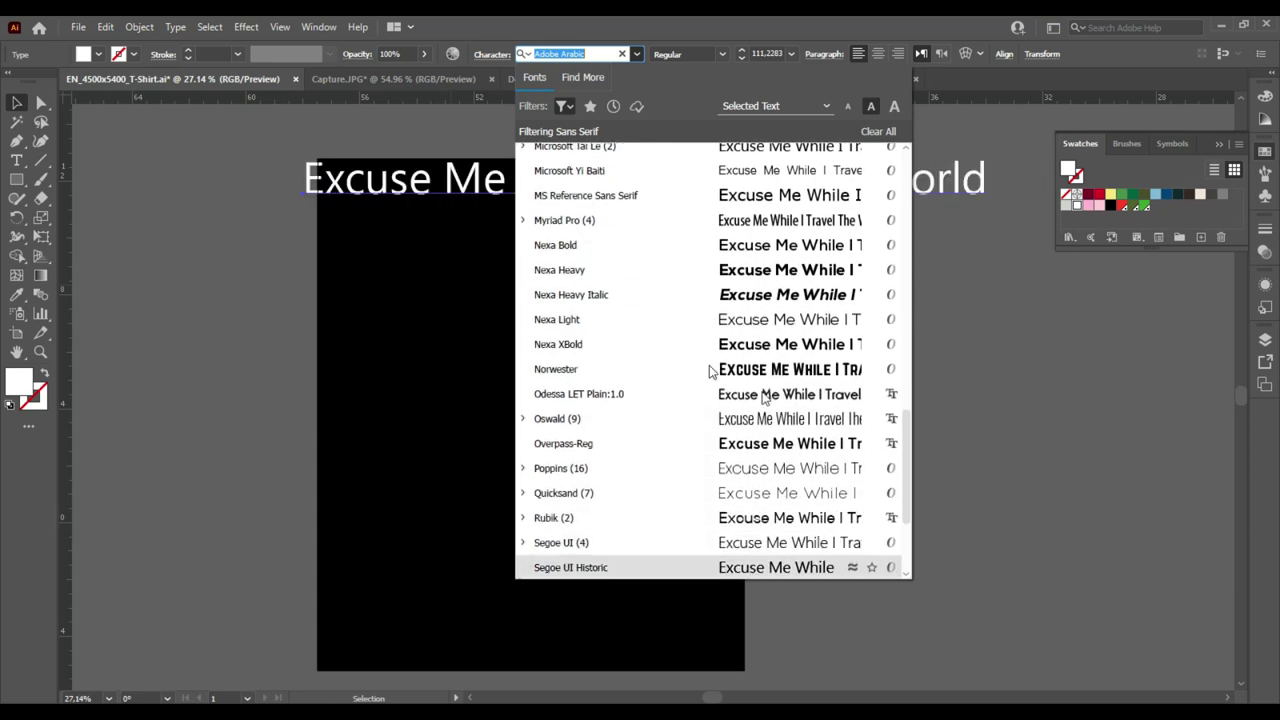
Step: Filter to Handwritten fonts and apply UnicornFlakes to the slogan
click(564, 106)
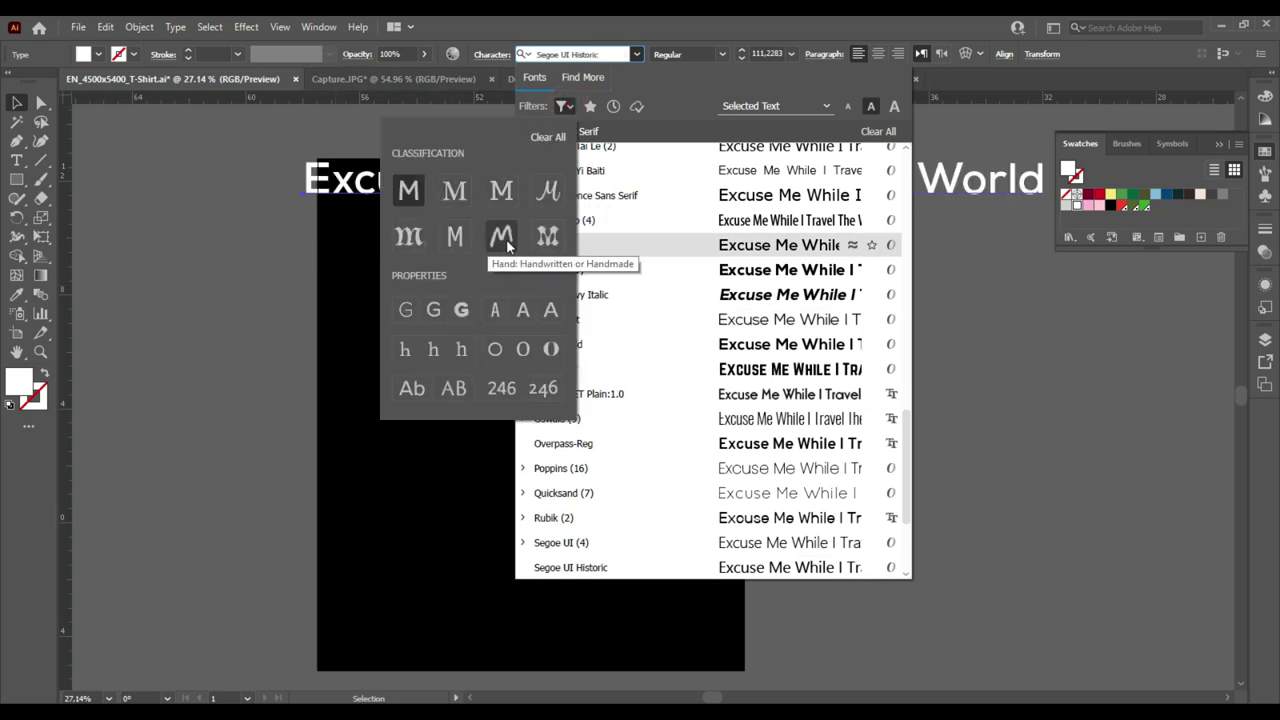
click(409, 235)
click(462, 243)
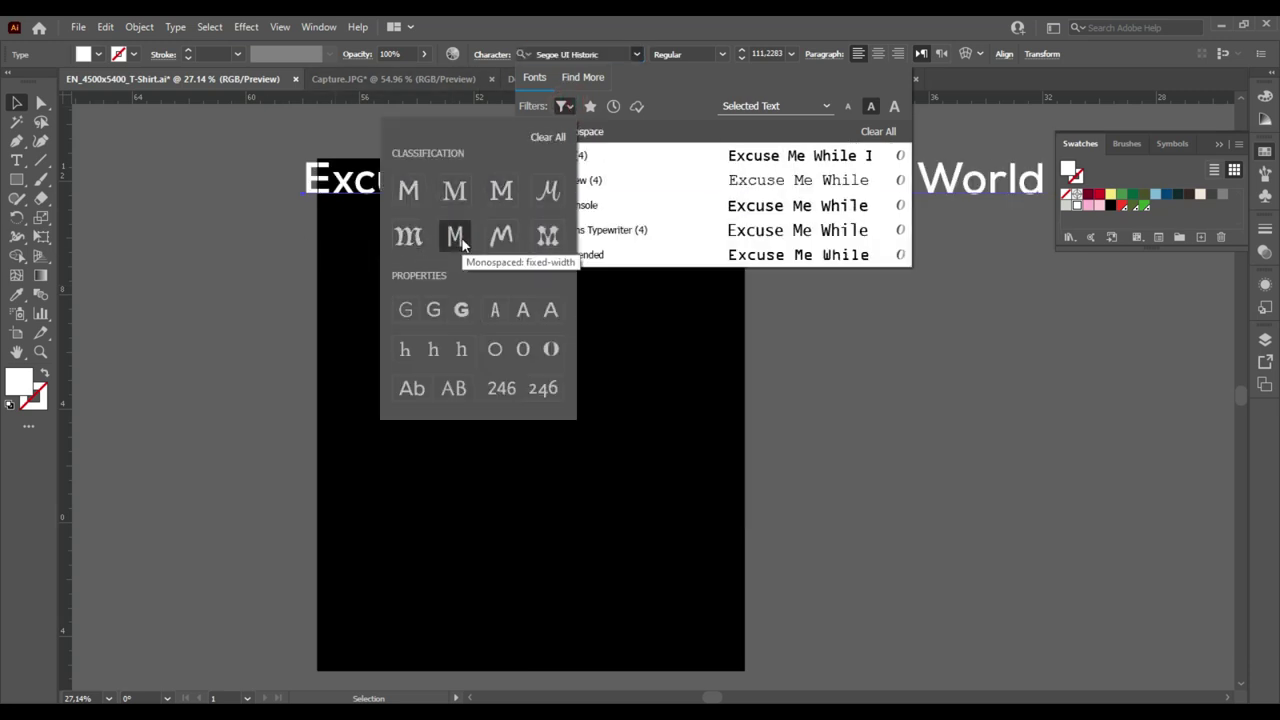
click(501, 235)
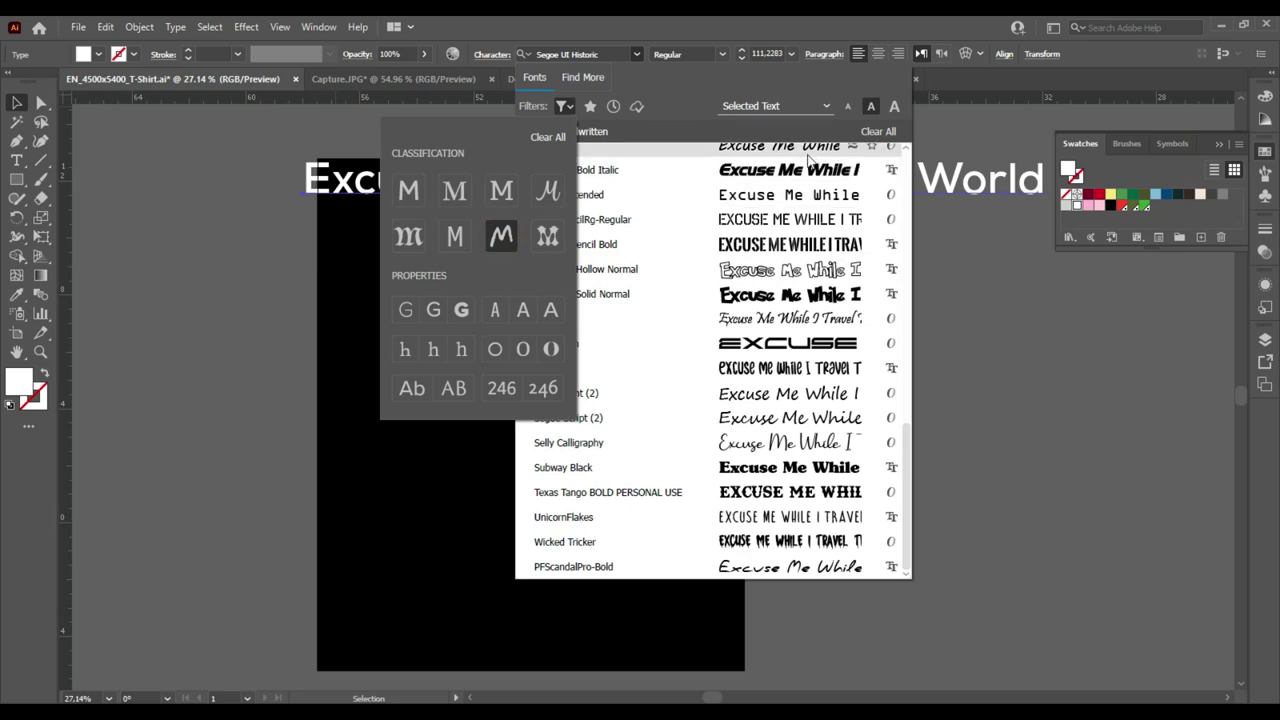
key(Down)
key(Down)
key(Down)
key(Down)
key(Down)
key(Down)
key(Down)
key(Down)
key(Down)
key(Down)
key(Down)
key(Up)
key(Down)
key(Down)
key(Down)
key(Down)
key(Down)
key(Down)
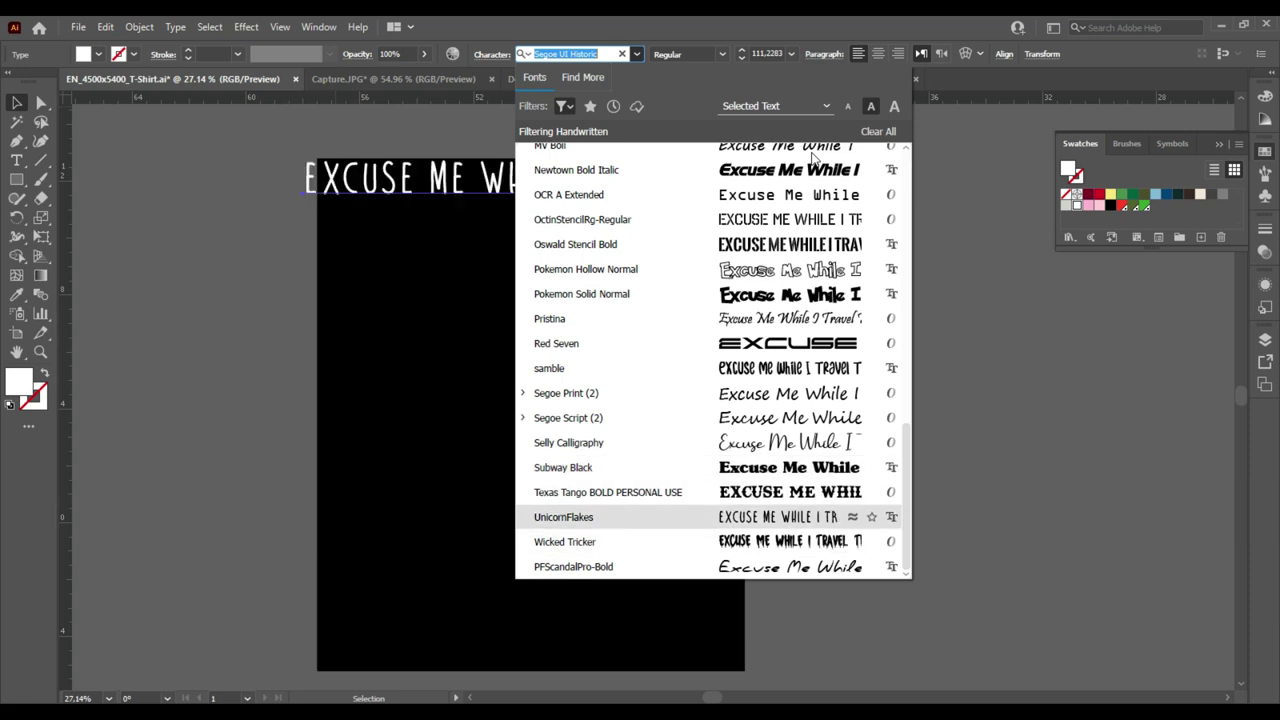
click(634, 518)
Step: Move the slogan down and trim the first copy to 'EXCUSE ME WHILE I'
mouse_move(670, 195)
mouse_down()
mouse_move(590, 302)
mouse_move(596, 394)
mouse_up()
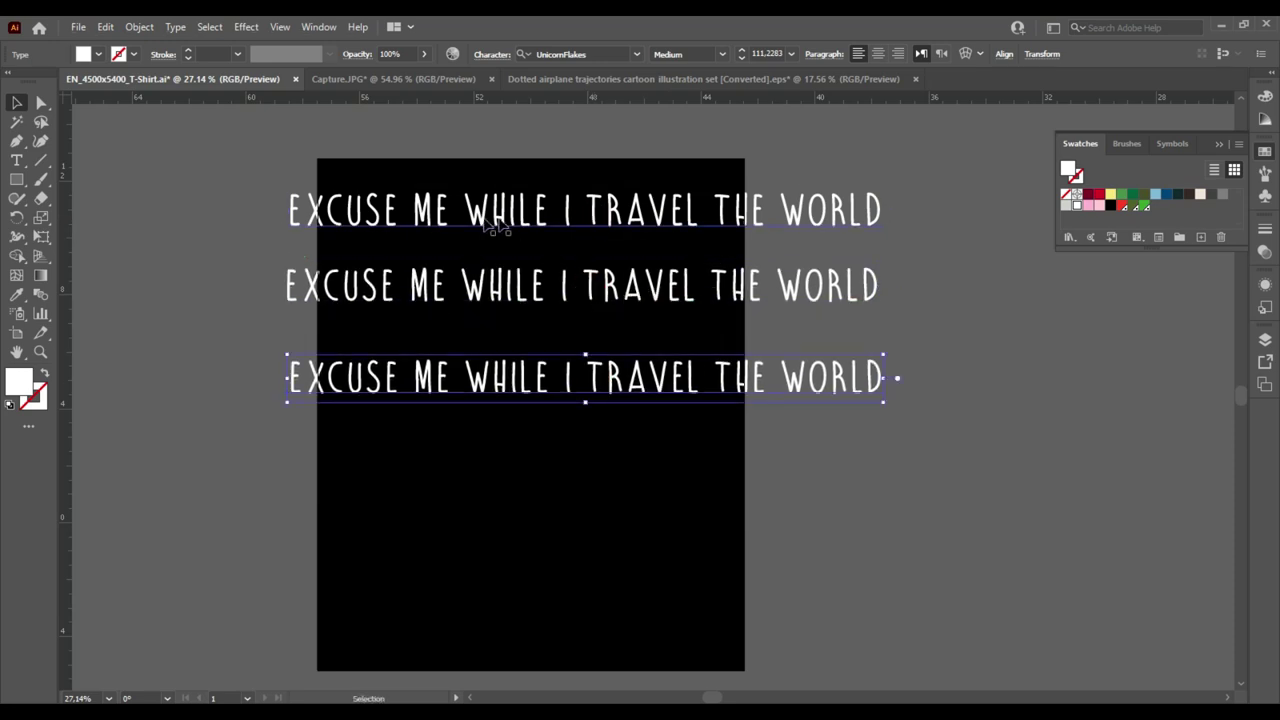
double_click(575, 215)
drag(575, 212, 912, 212)
key(BackSpace)
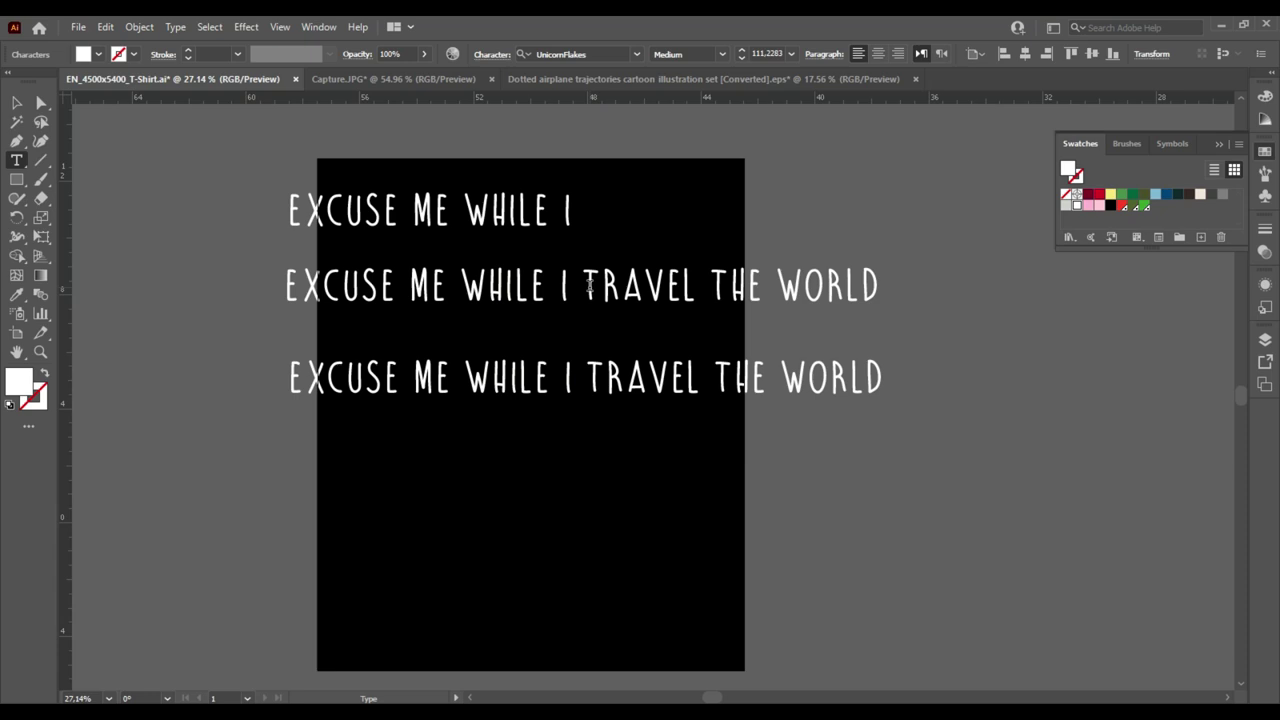
Step: Trim the second copy to 'TRAVEL' and the third copy to 'THE WORLD'
drag(588, 286, 244, 283)
key(BackSpace)
drag(397, 286, 590, 286)
key(BackSpace)
drag(712, 378, 286, 378)
key(BackSpace)
Step: Centre the three text lines on the artboard and delete the TRAVEL line
click(16, 121)
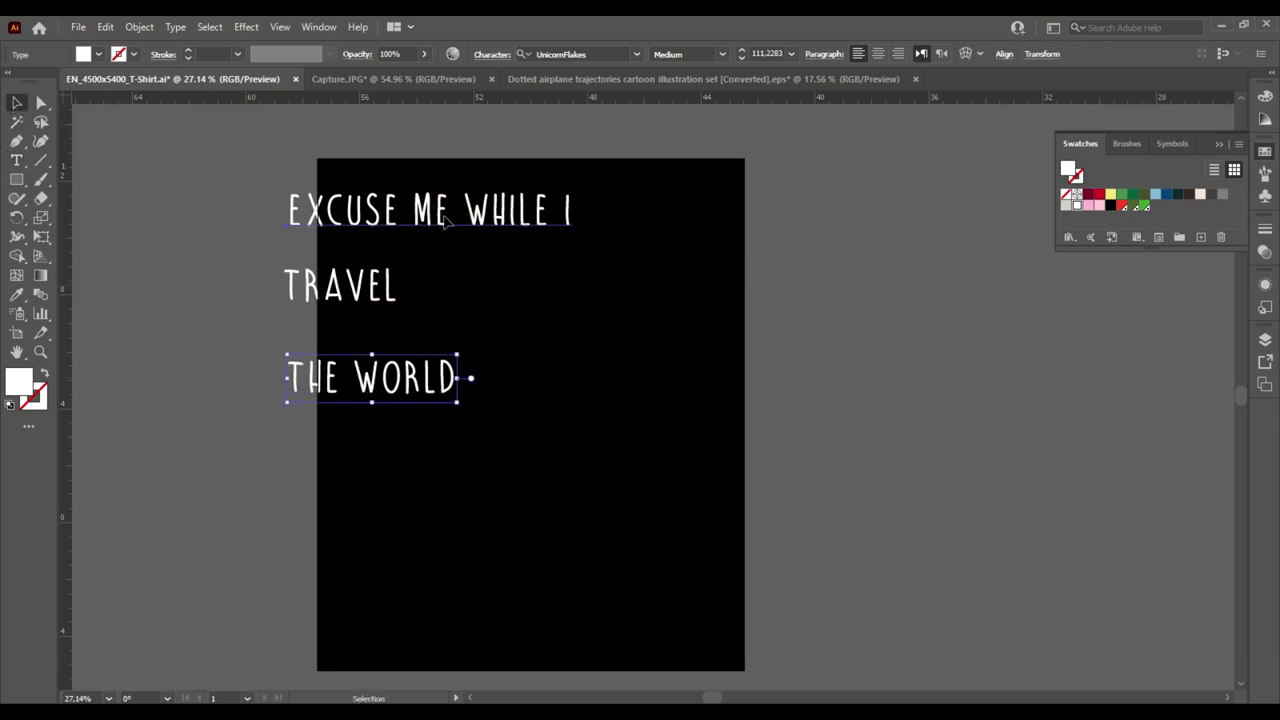
drag(447, 221, 547, 227)
drag(403, 294, 574, 284)
mouse_move(437, 400)
mouse_down()
mouse_move(480, 363)
mouse_move(577, 400)
mouse_up()
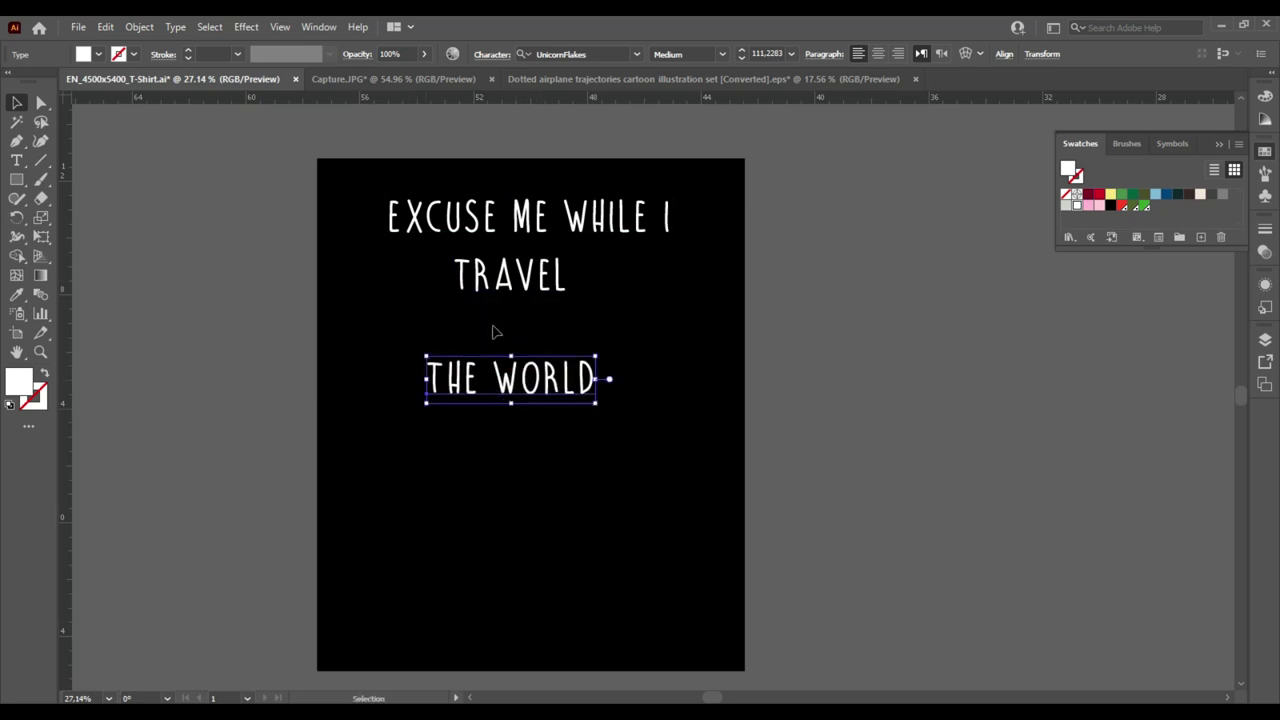
drag(530, 275, 537, 290)
key(Delete)
Step: Nudge 'EXCUSE ME WHILE I' down and enlarge 'THE WORLD' to leave a gap
mouse_move(526, 210)
mouse_down()
mouse_move(537, 228)
mouse_move(566, 211)
mouse_up()
click(580, 283)
click(645, 245)
click(540, 383)
drag(600, 394, 643, 380)
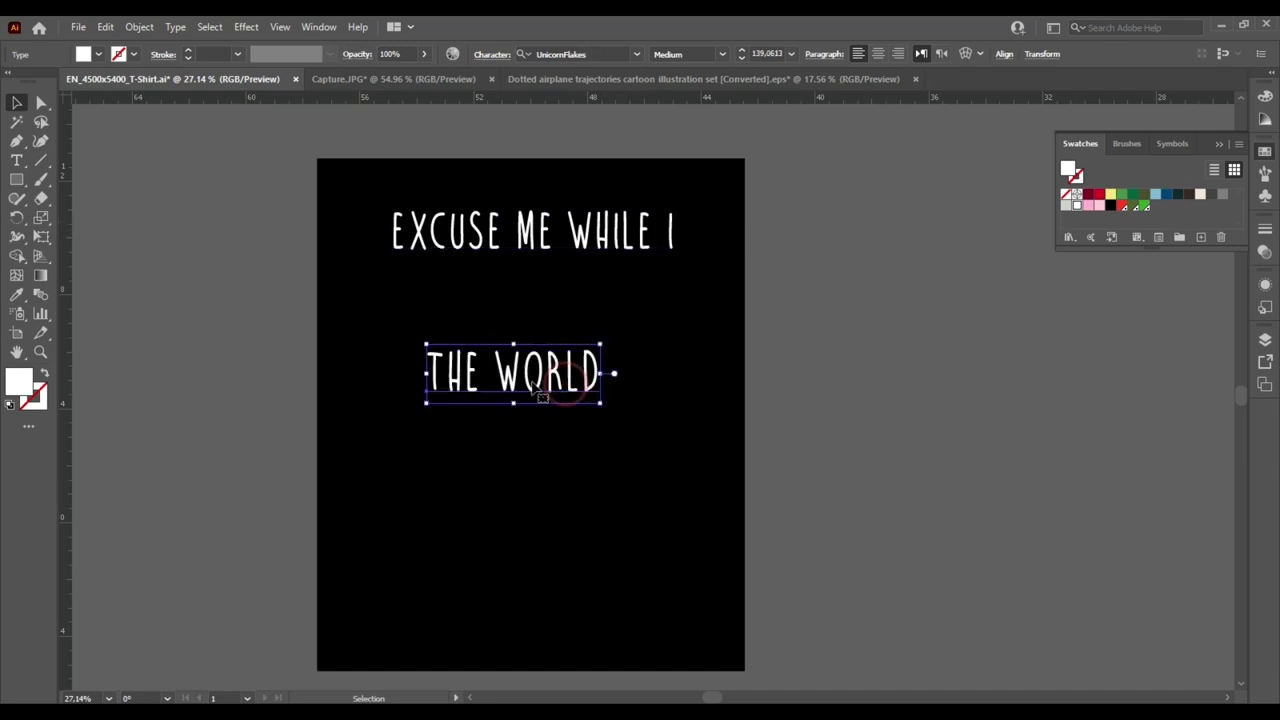
click(493, 107)
click(393, 79)
Step: Place and enlarge the script 'travel' artwork, then eyedrop its orange onto both text lines
mouse_move(543, 314)
mouse_down()
mouse_move(263, 100)
mouse_move(603, 313)
mouse_move(672, 322)
mouse_up()
drag(589, 313, 580, 304)
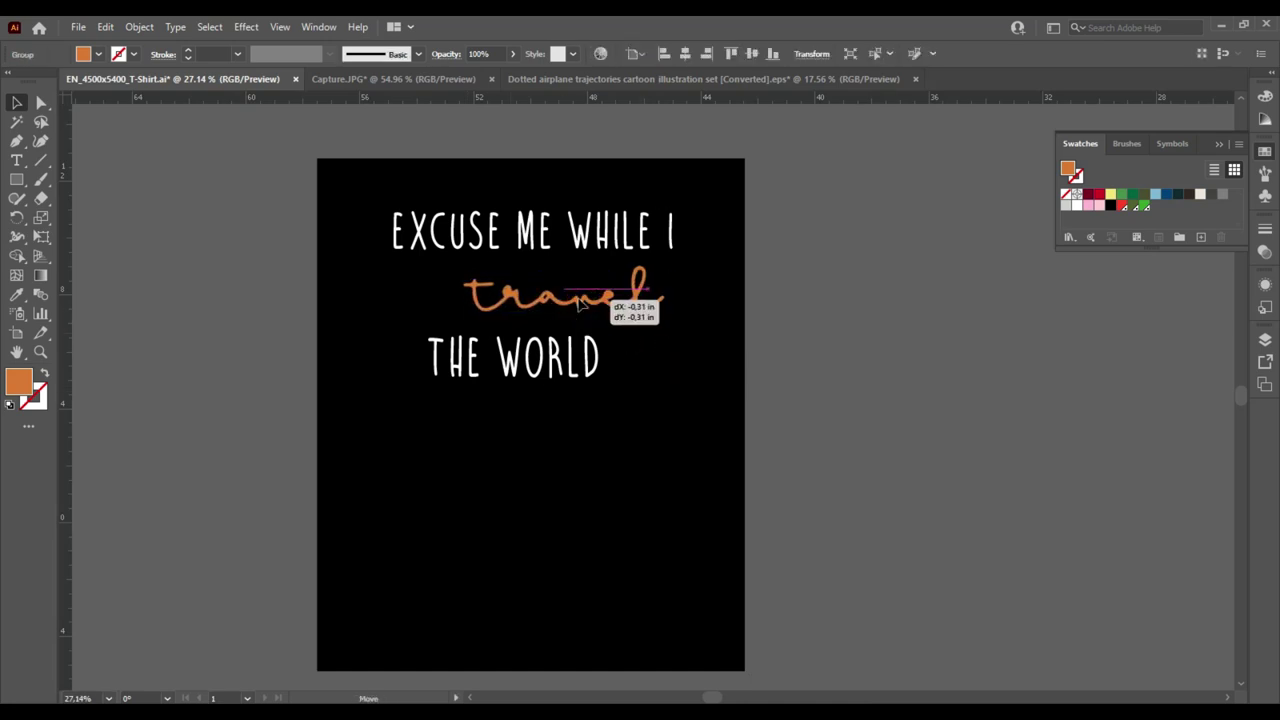
click(393, 245)
shift+click(450, 355)
key(i)
click(480, 296)
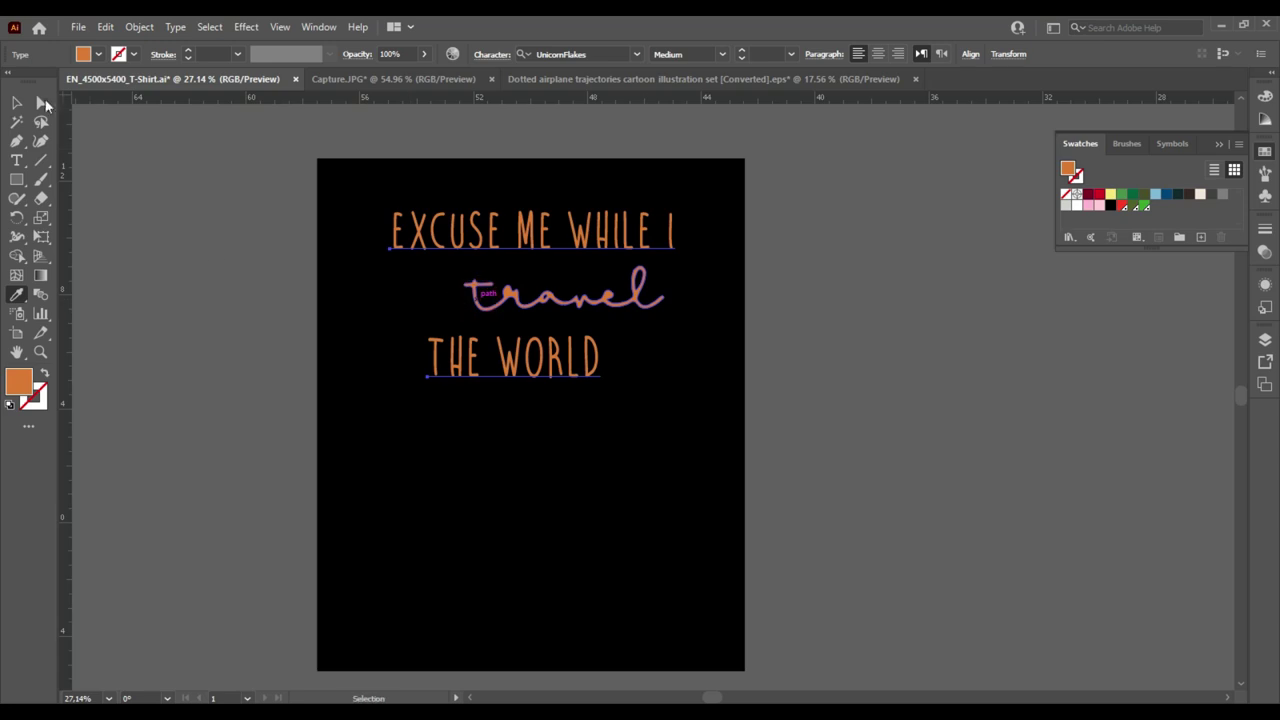
click(17, 102)
click(474, 480)
Step: Stagger 'travel' and 'THE WORLD' to the right, then shift the whole slogan down-left
drag(580, 309, 640, 294)
drag(548, 362, 675, 342)
key(ctrl+a)
drag(452, 232, 439, 258)
click(604, 462)
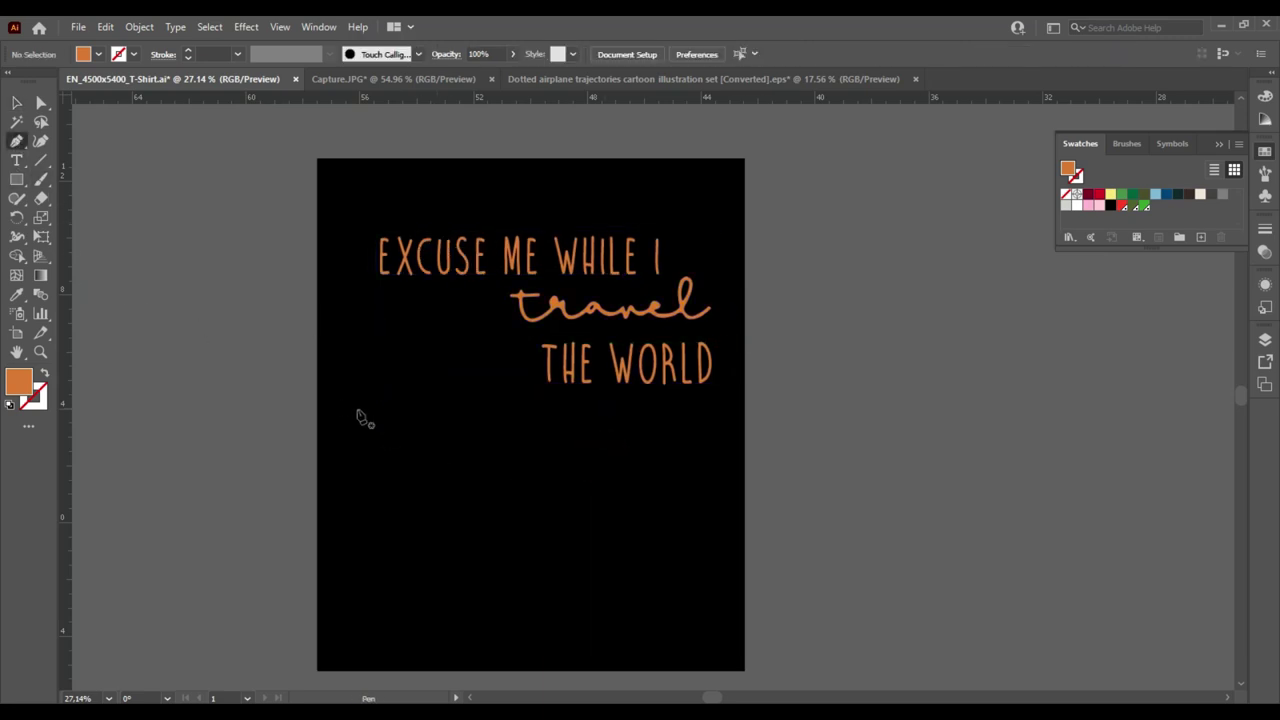
Step: Draw a curved, looping stroke-only pen path below the lettering
mouse_move(368, 381)
mouse_down()
mouse_move(383, 440)
mouse_move(405, 458)
mouse_up()
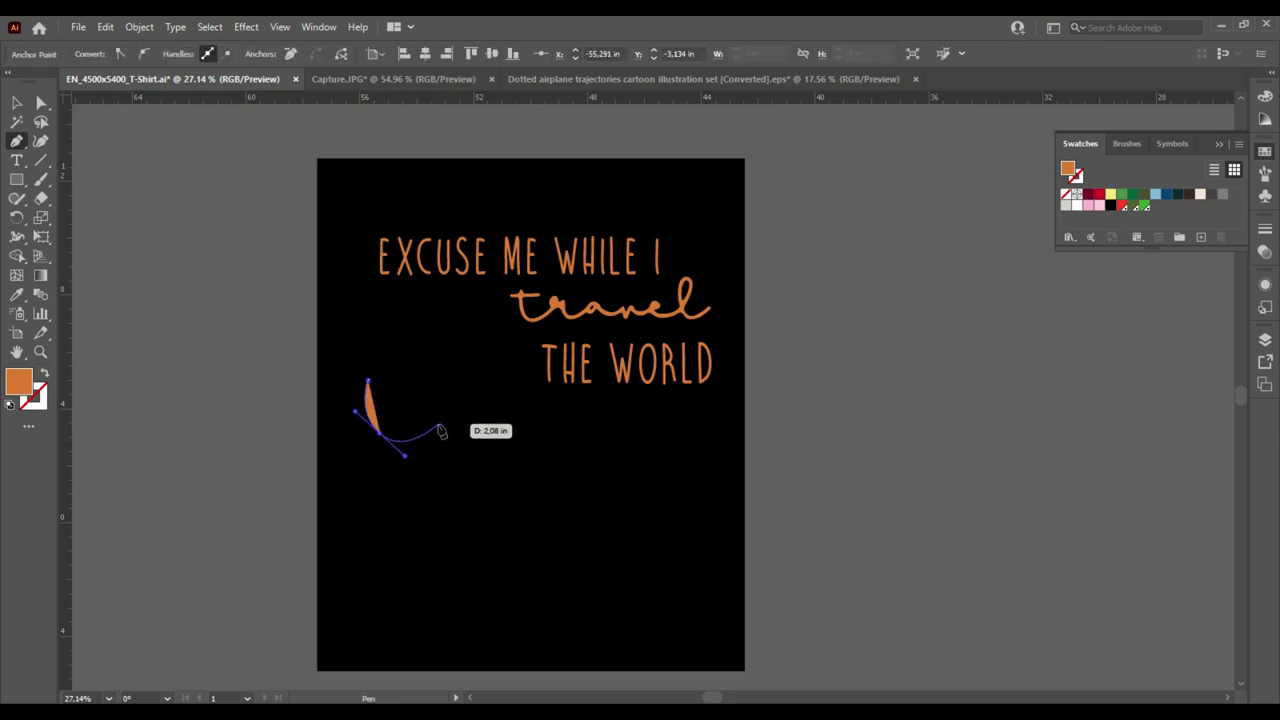
click(431, 431)
key(shift+x)
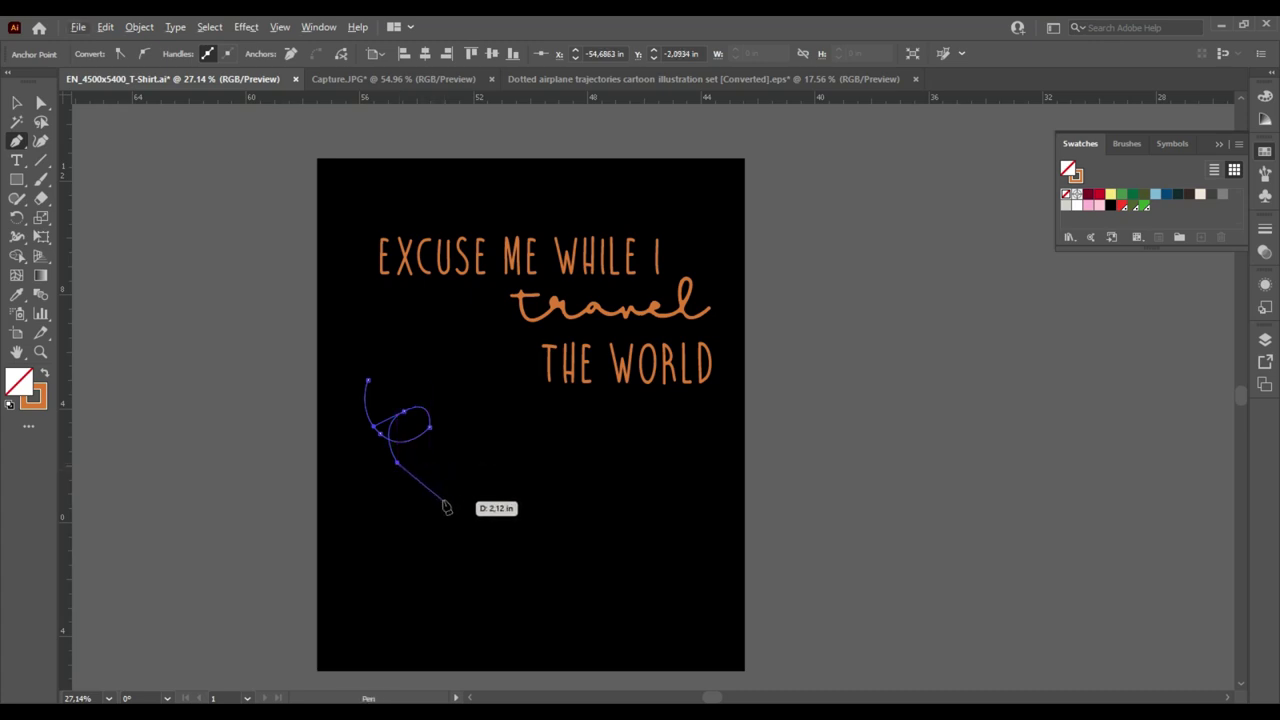
click(501, 487)
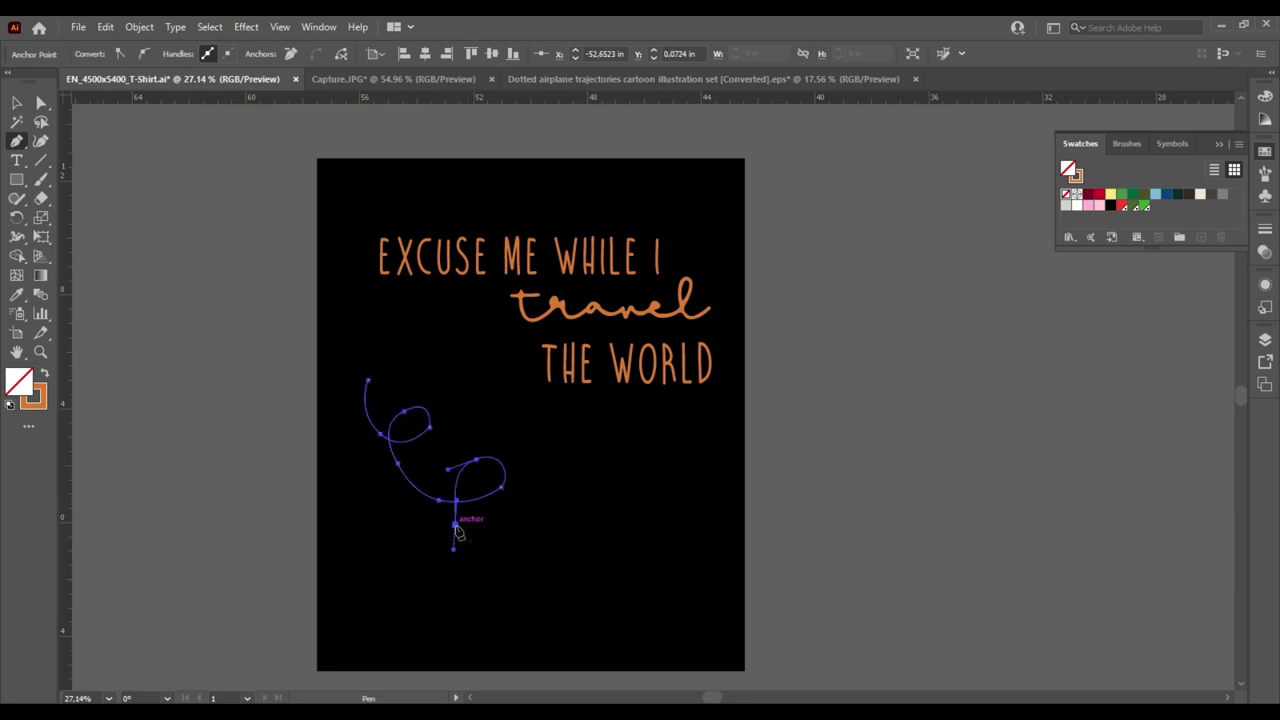
drag(493, 557, 529, 571)
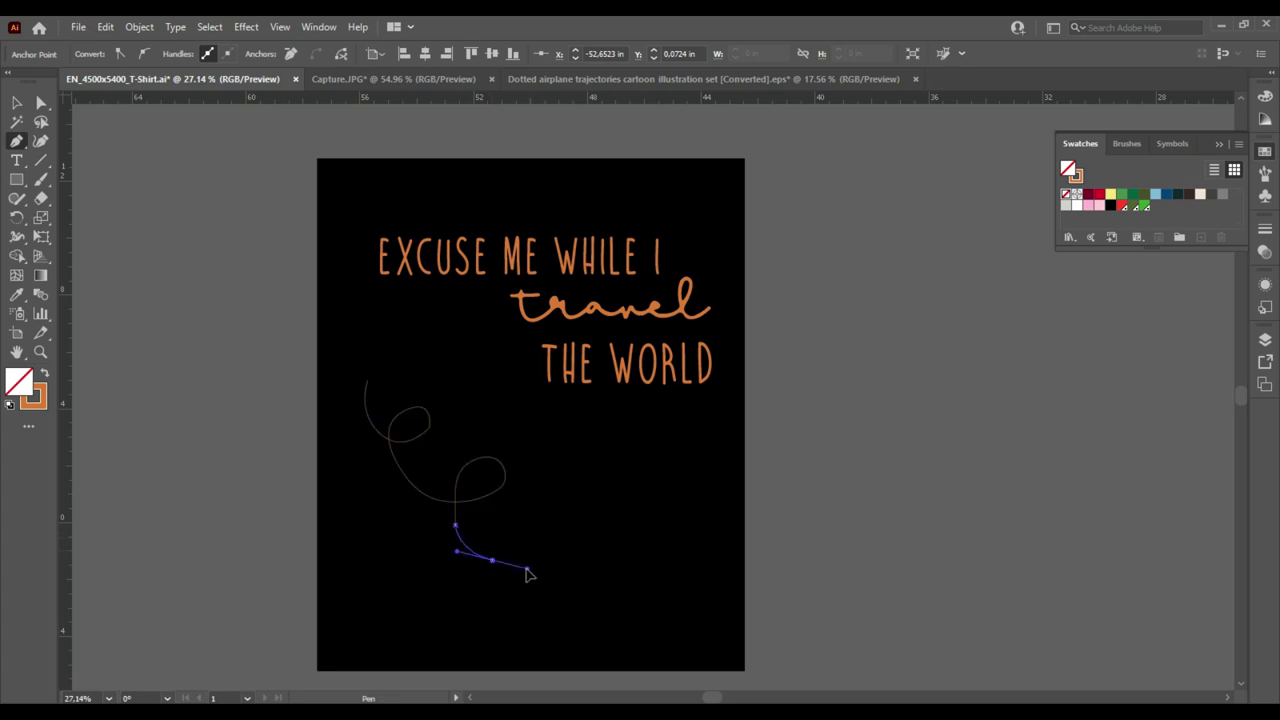
Step: Enlarge the trajectory path to fill the shirt's lower left
key(v)
click(560, 452)
click(457, 508)
drag(505, 561, 551, 619)
Step: Reshape the first loop's anchors and handles, rounding off its sharp corner
click(42, 354)
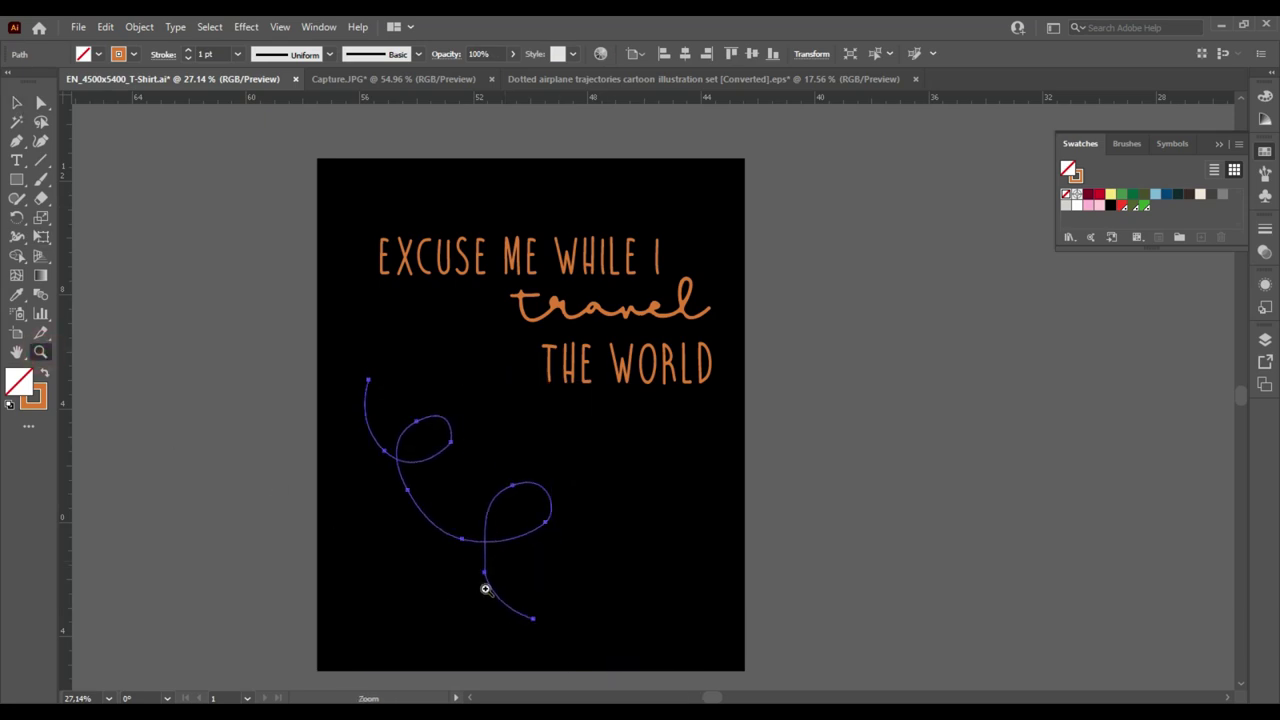
drag(401, 403, 610, 449)
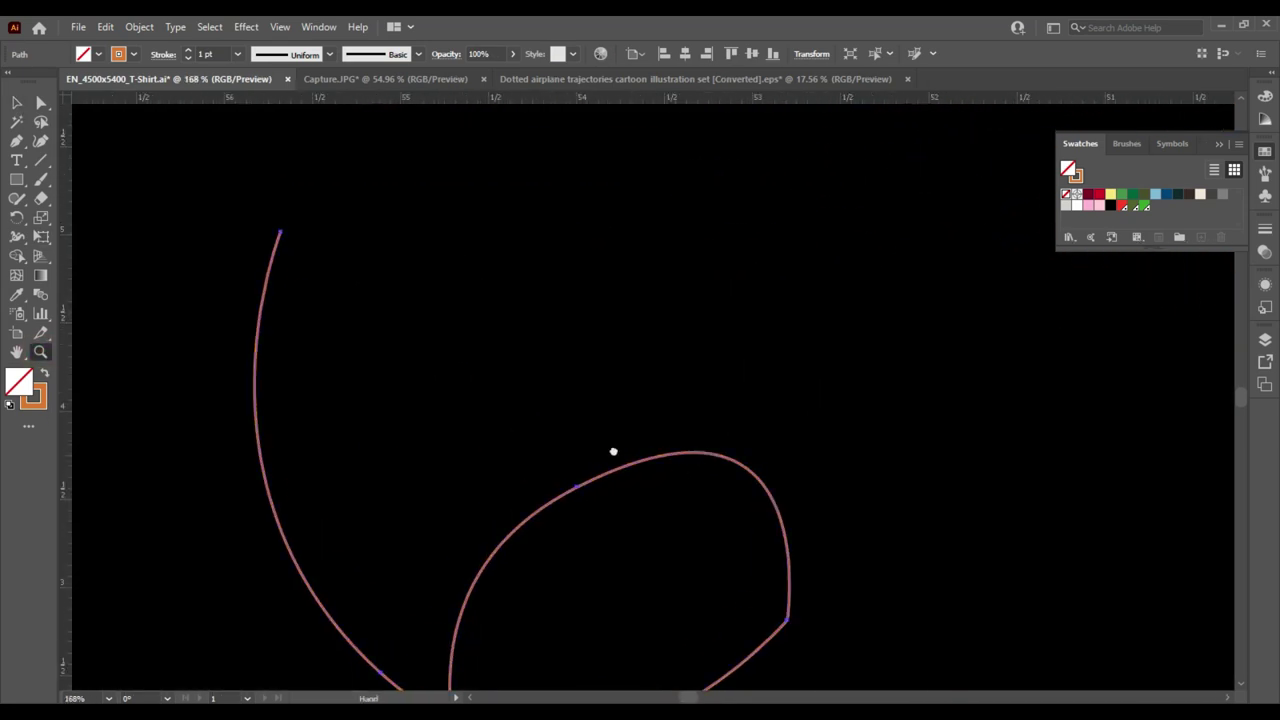
click(41, 102)
mouse_move(470, 352)
mouse_down()
mouse_move(448, 361)
mouse_move(490, 357)
mouse_up()
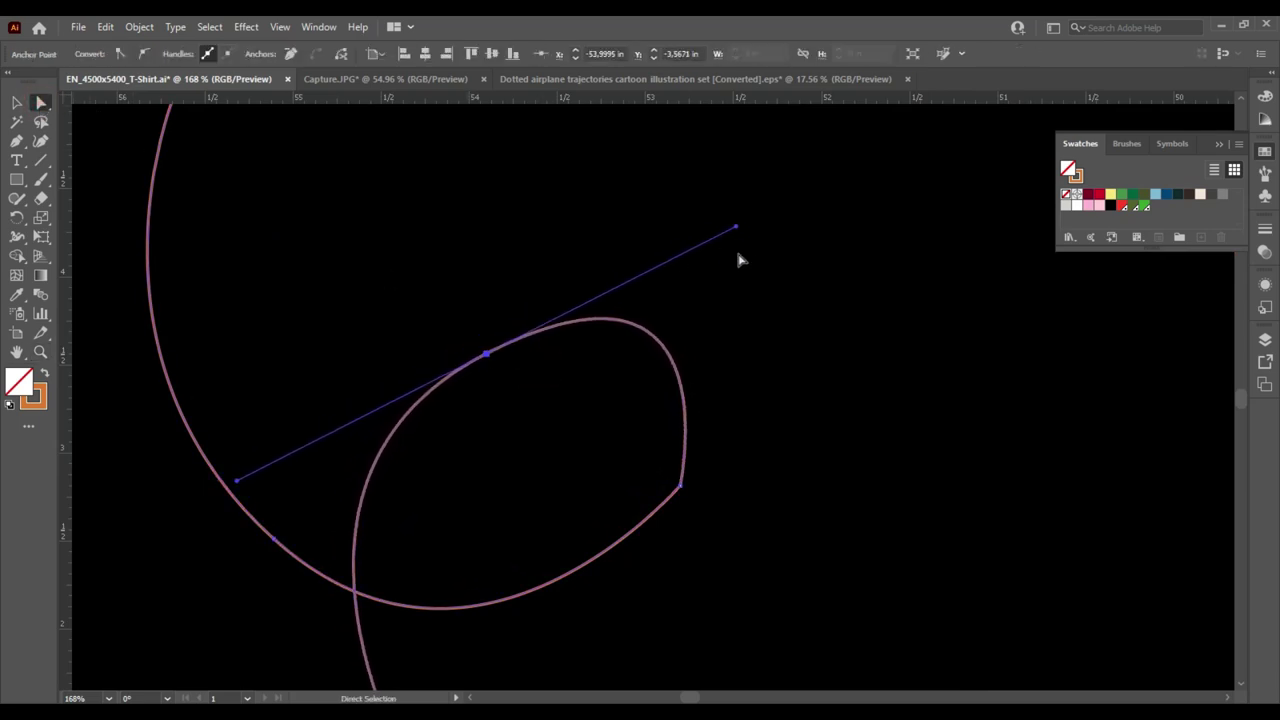
drag(740, 236, 680, 203)
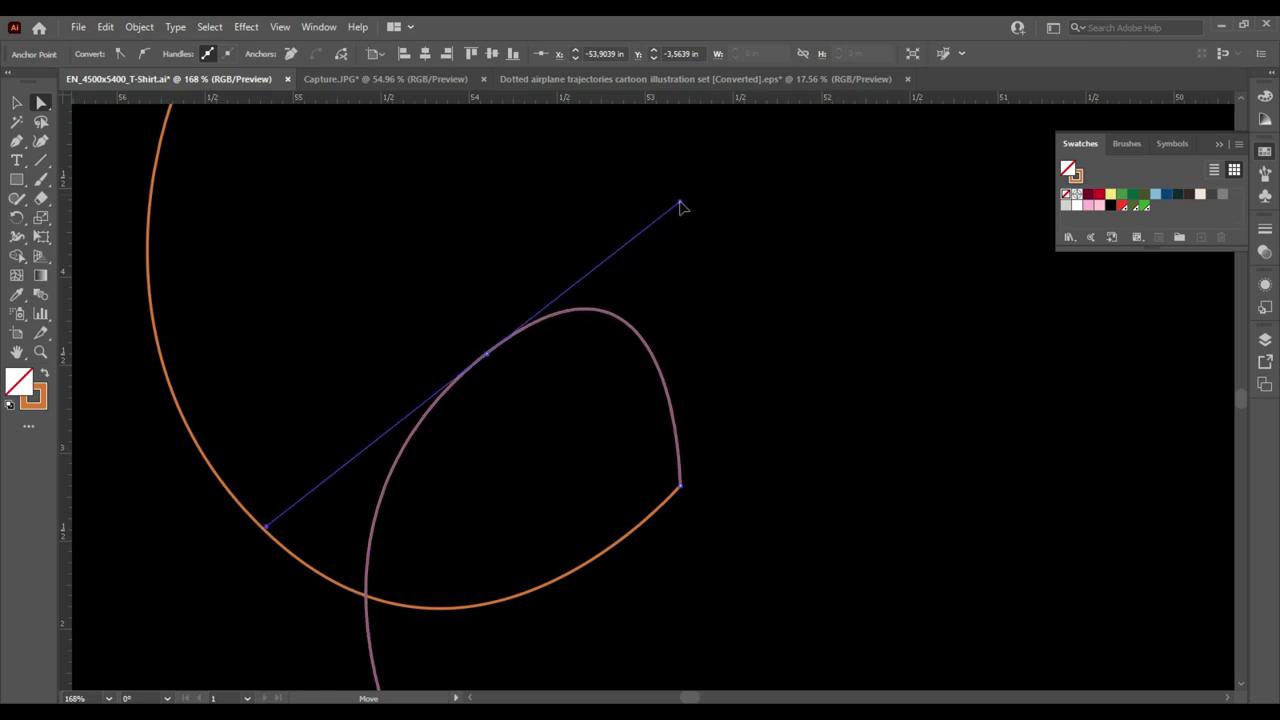
click(680, 486)
drag(680, 488, 592, 458)
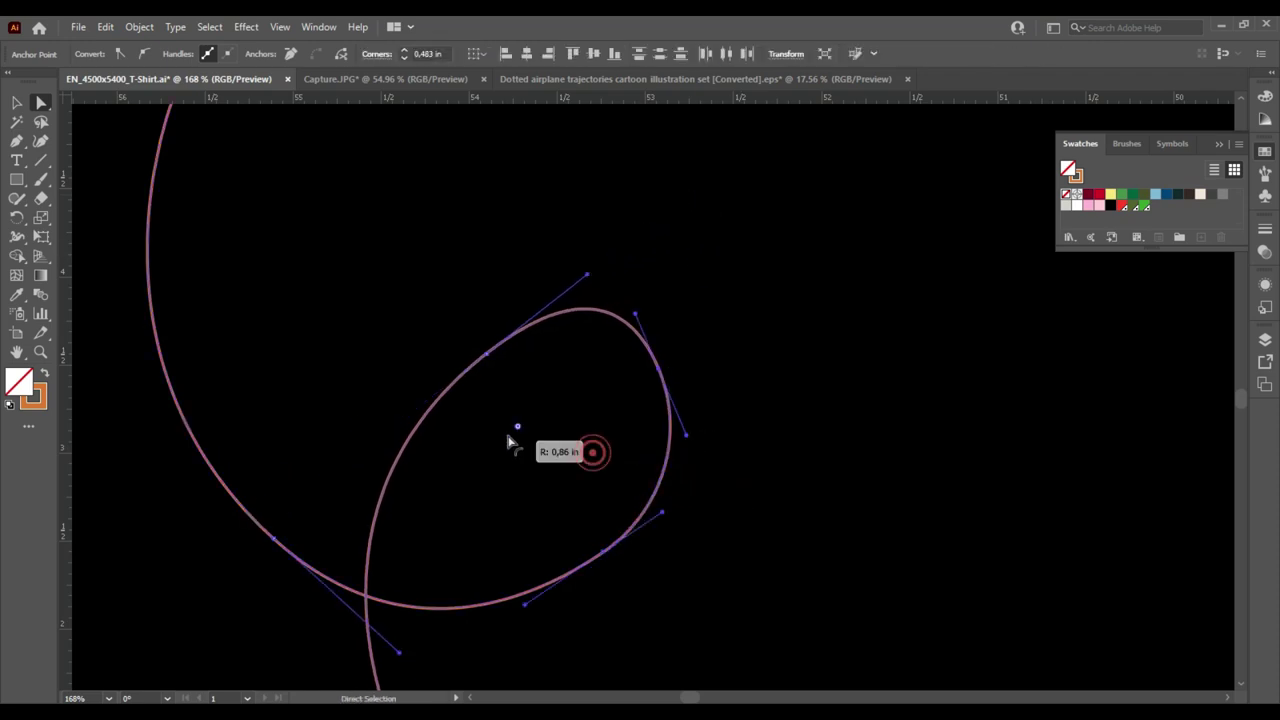
drag(664, 366, 684, 360)
click(646, 531)
mouse_move(651, 531)
mouse_down()
mouse_move(689, 491)
mouse_move(700, 531)
mouse_up()
Step: Reshape the second loop's points and handles so it bulges outward and rises smoothly
drag(611, 580, 502, 386)
drag(595, 406, 490, 432)
drag(836, 413, 538, 473)
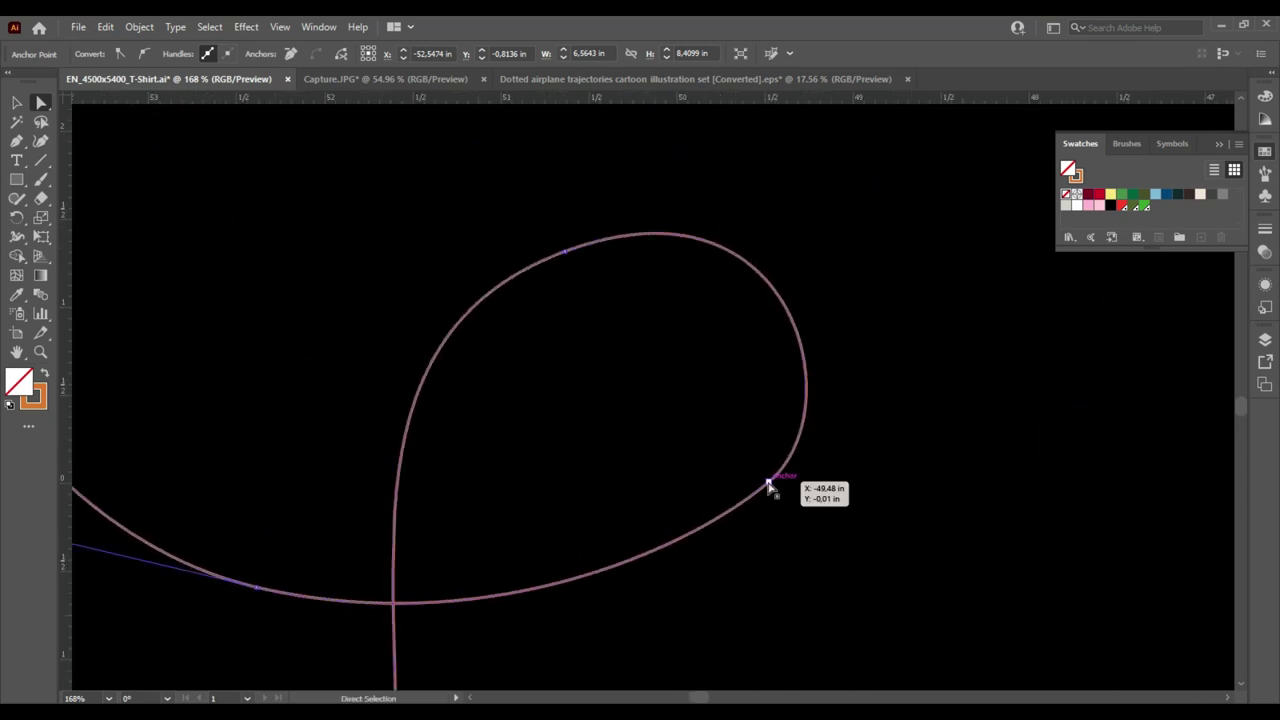
drag(768, 486, 663, 508)
drag(748, 439, 744, 462)
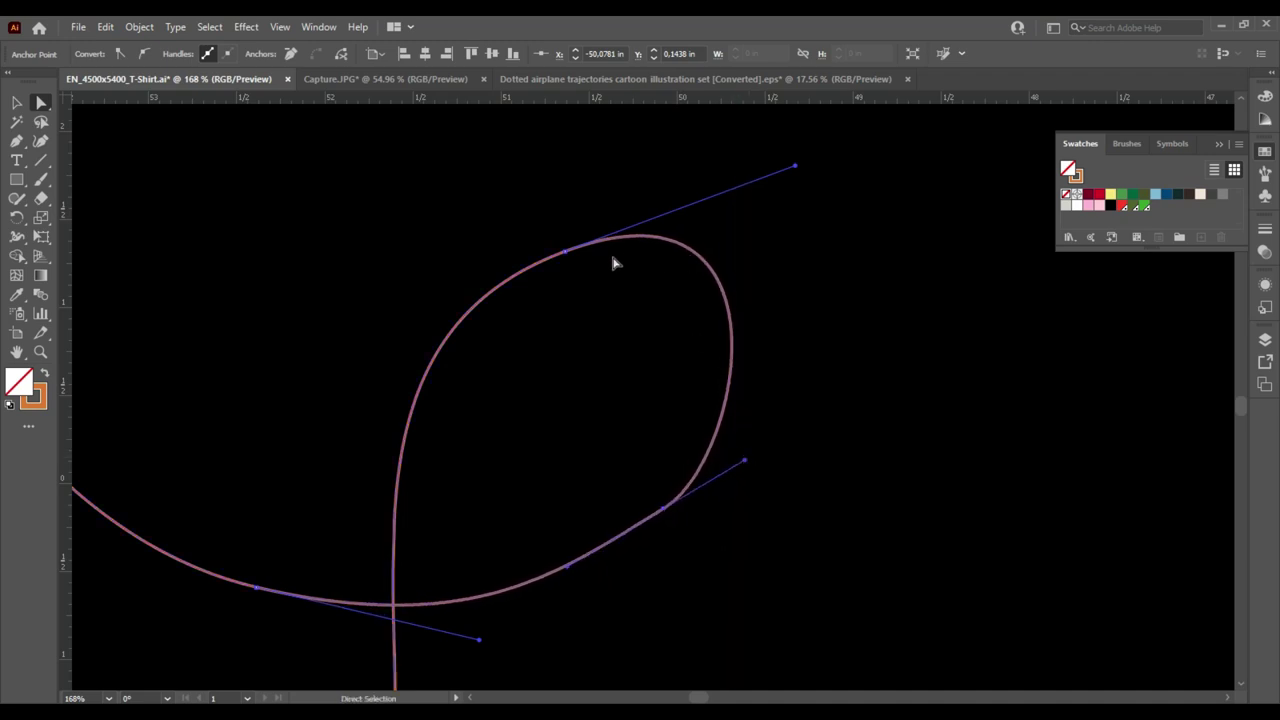
drag(798, 170, 814, 160)
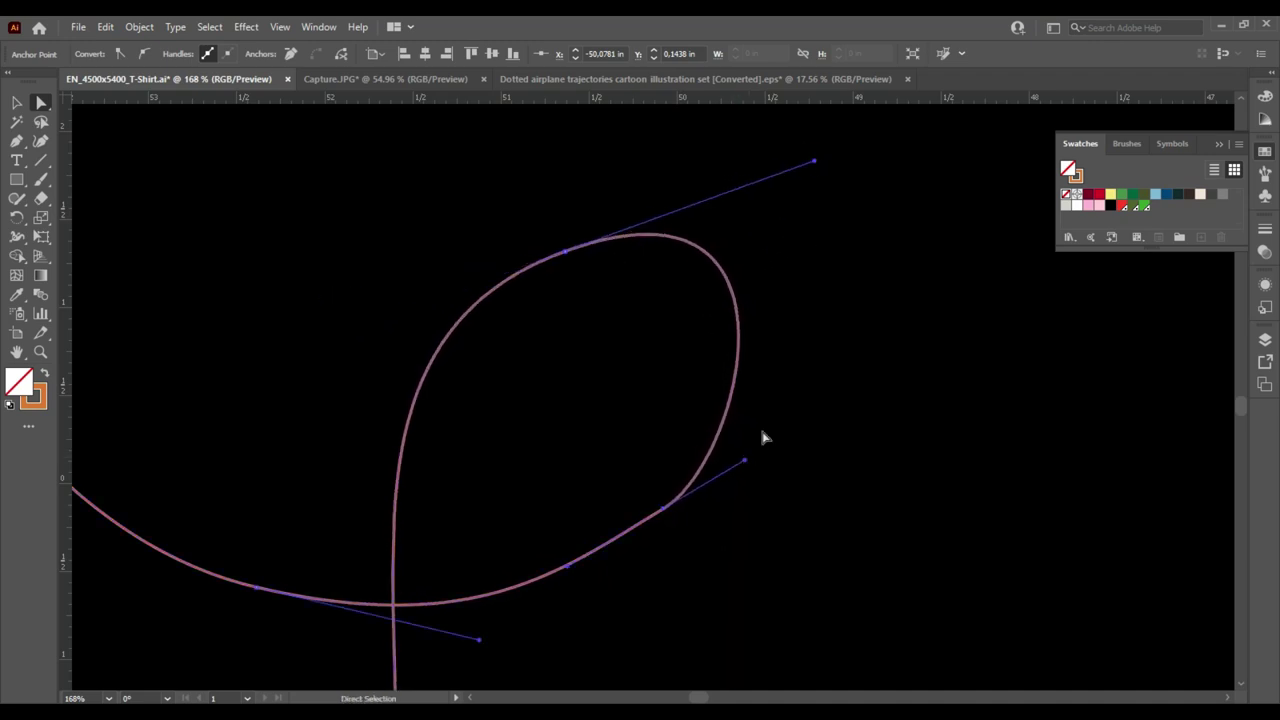
mouse_move(673, 512)
mouse_down()
mouse_move(626, 497)
mouse_move(665, 483)
mouse_up()
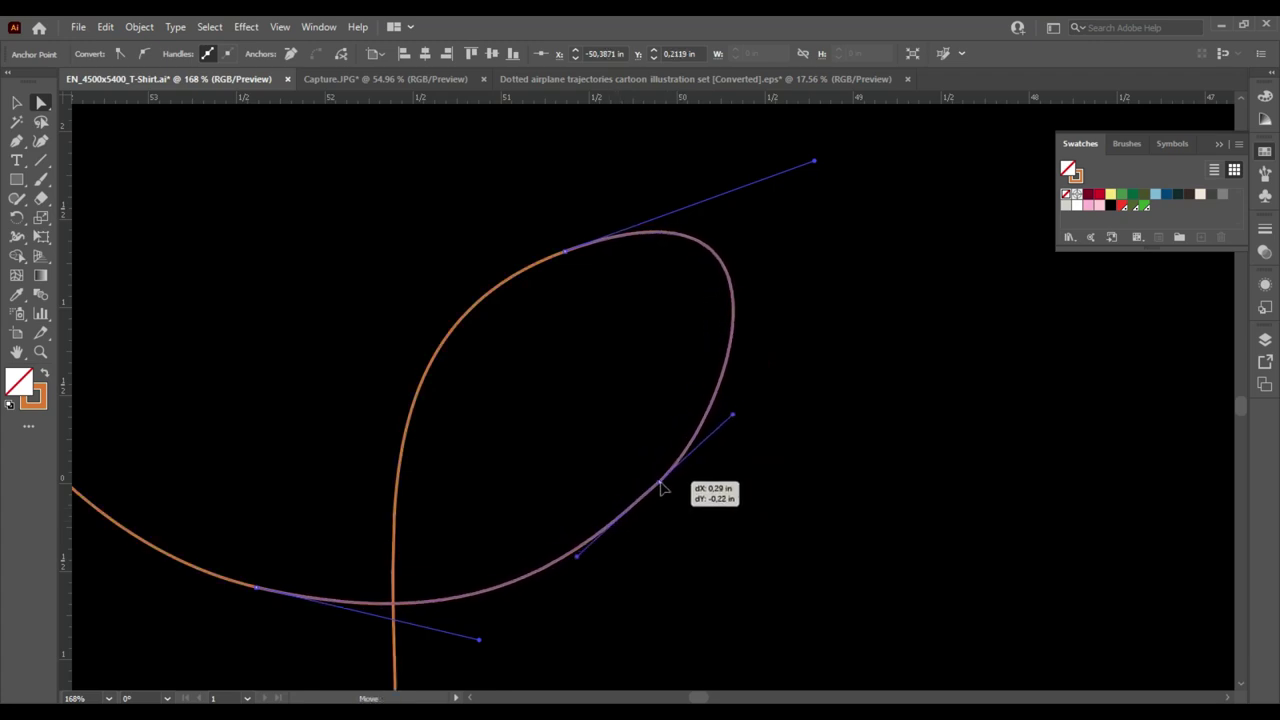
mouse_move(816, 162)
mouse_down()
mouse_move(808, 226)
mouse_move(808, 180)
mouse_up()
drag(563, 251, 567, 233)
click(728, 278)
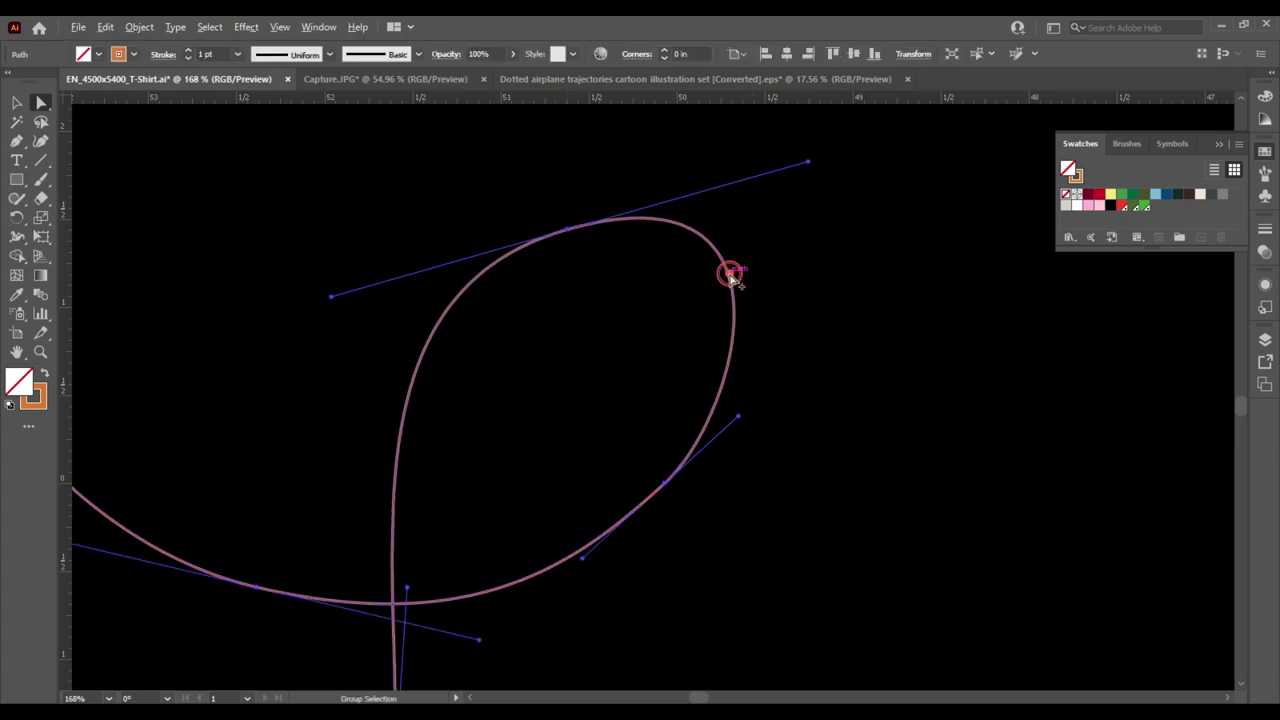
drag(583, 560, 589, 563)
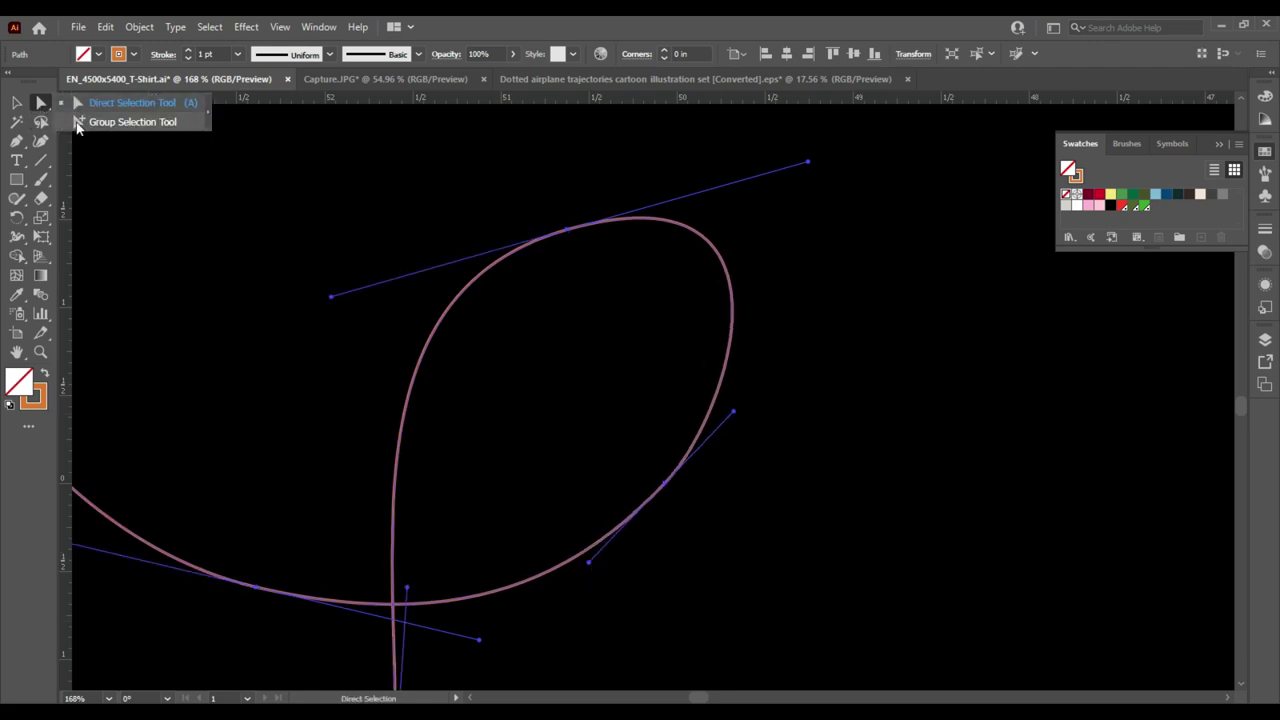
Step: Add an anchor point on the second loop's right side and adjust its handle
drag(41, 107, 80, 121)
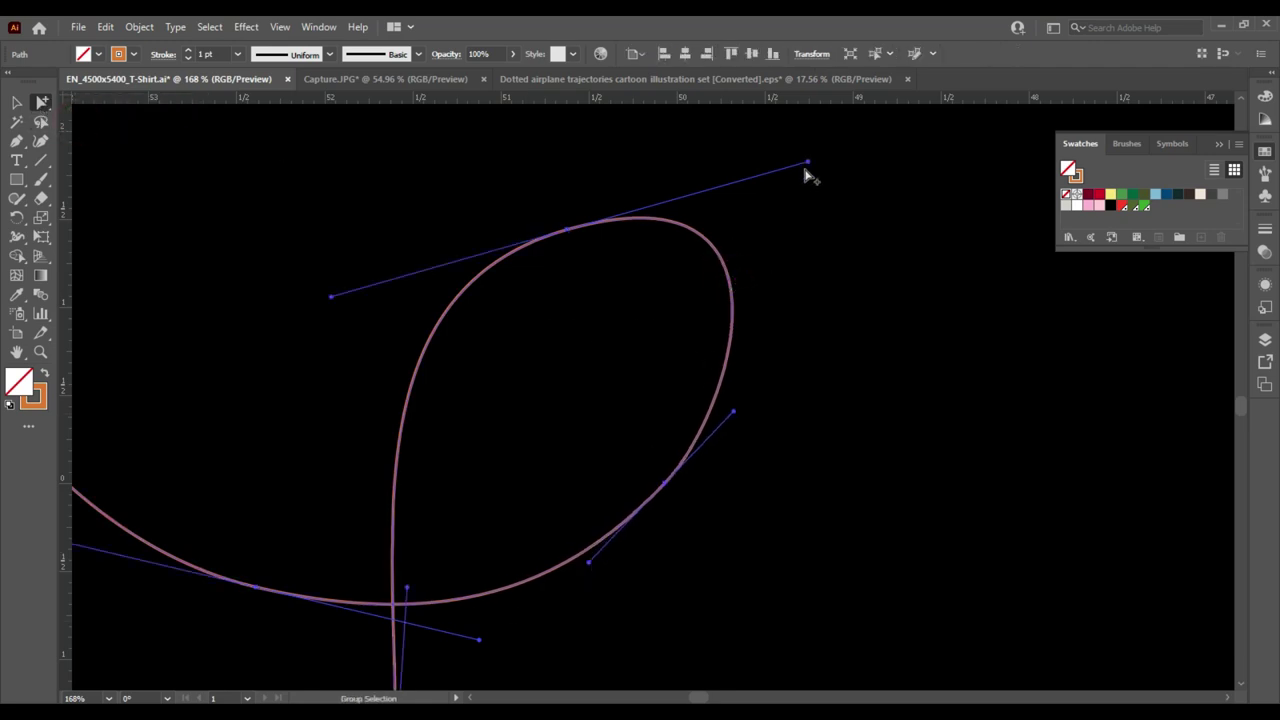
click(652, 208)
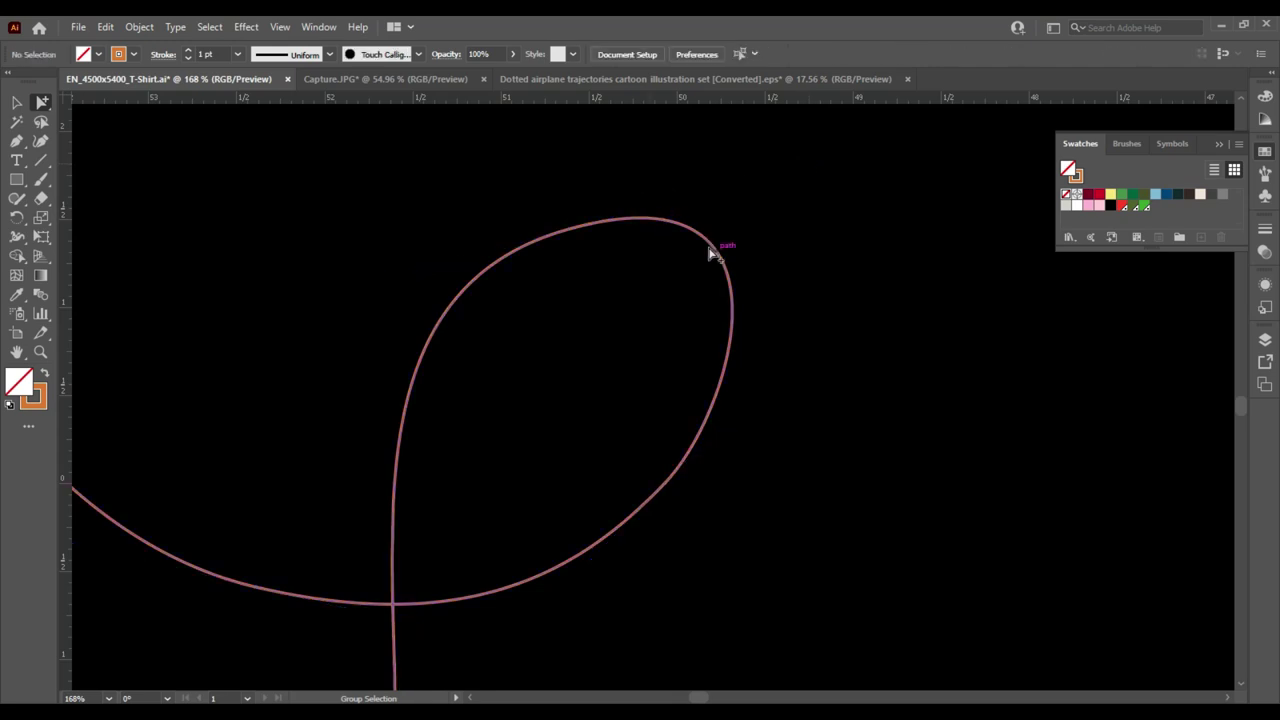
click(714, 249)
click(40, 103)
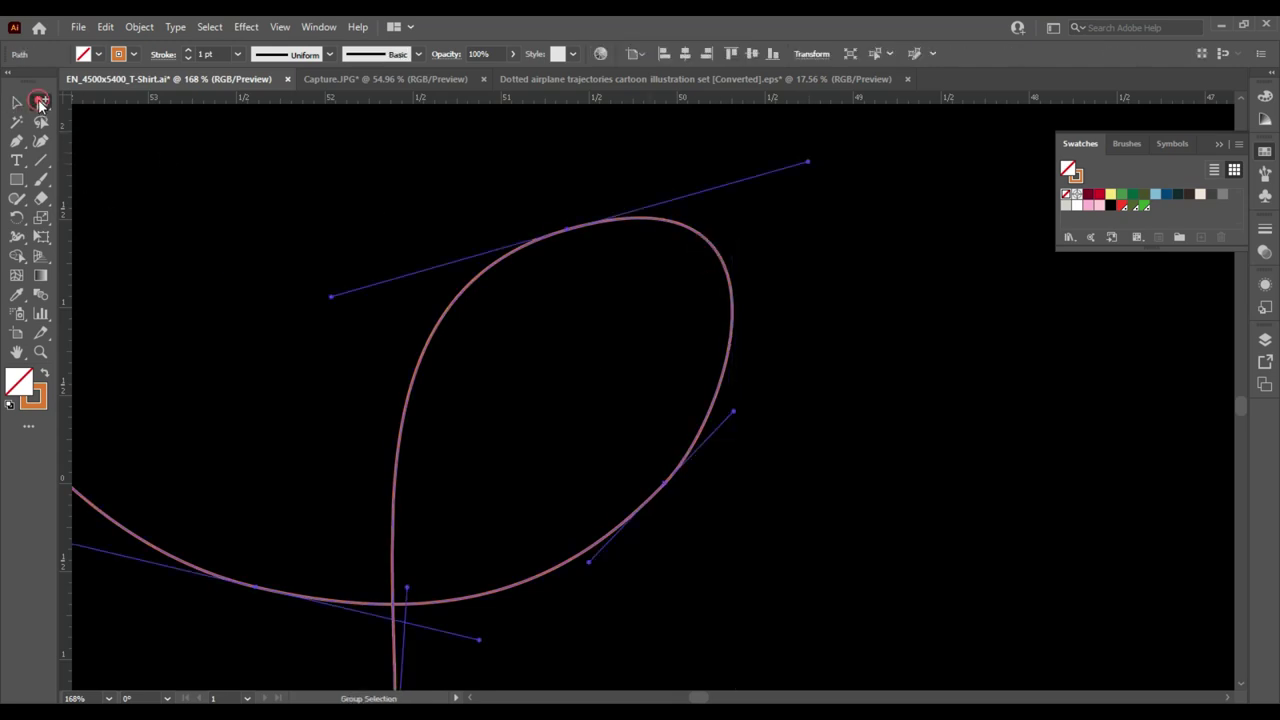
click(44, 107)
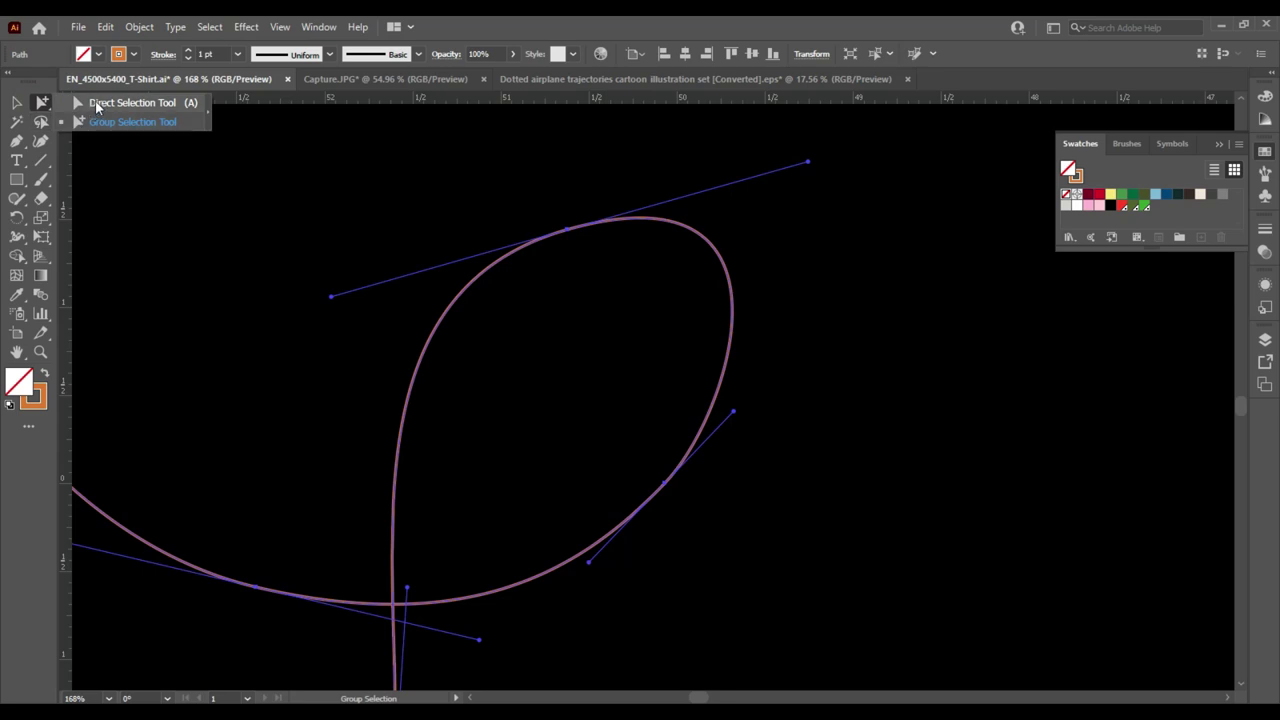
click(97, 104)
click(16, 141)
click(100, 160)
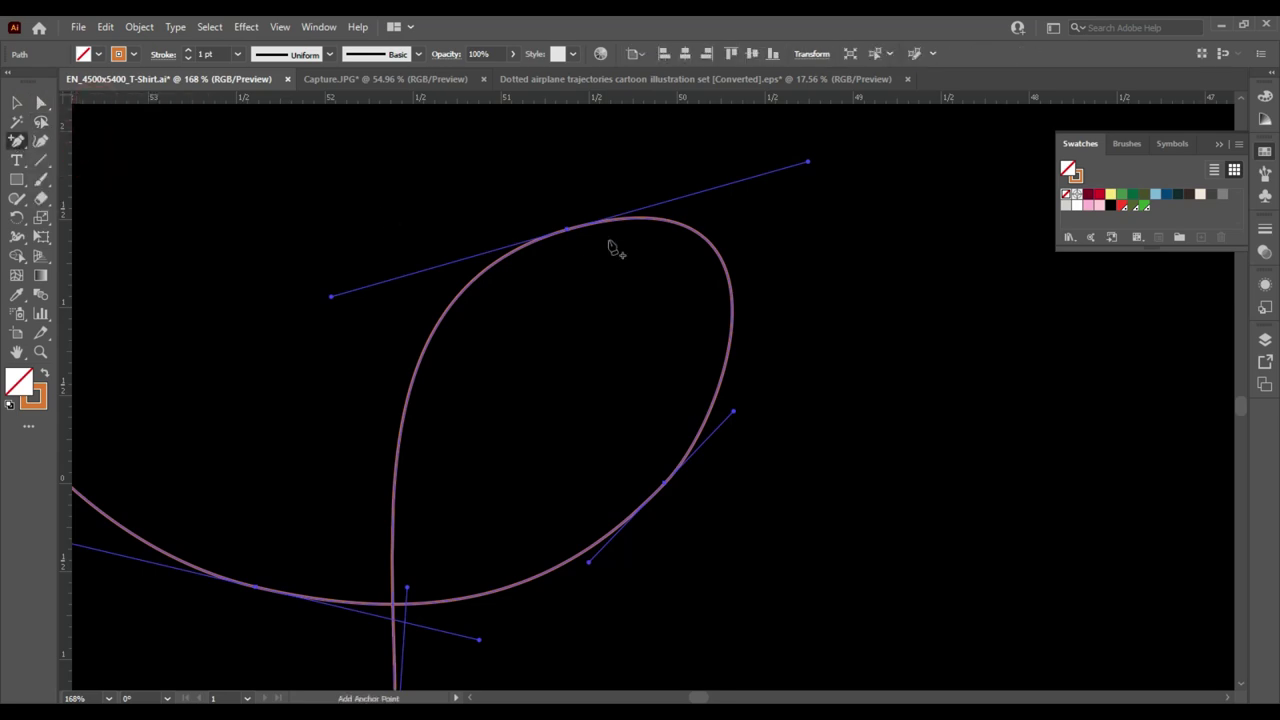
click(728, 280)
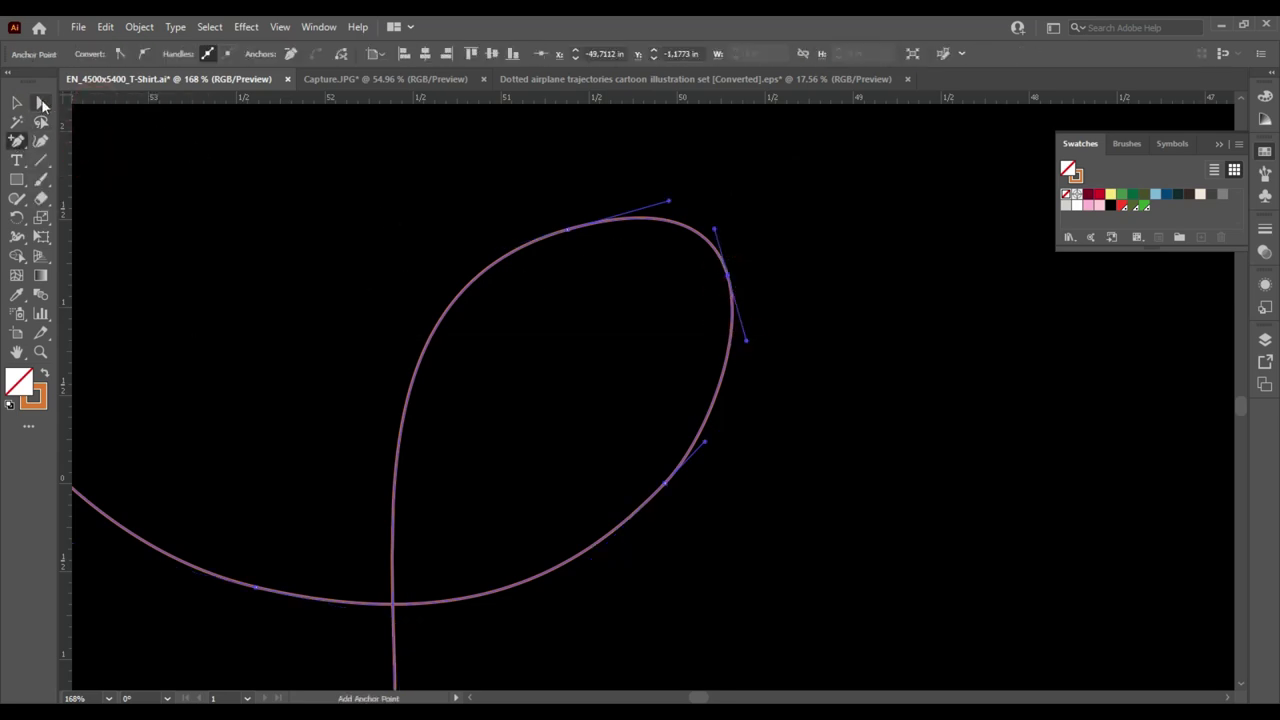
drag(745, 345, 757, 347)
drag(726, 279, 724, 303)
drag(749, 370, 750, 370)
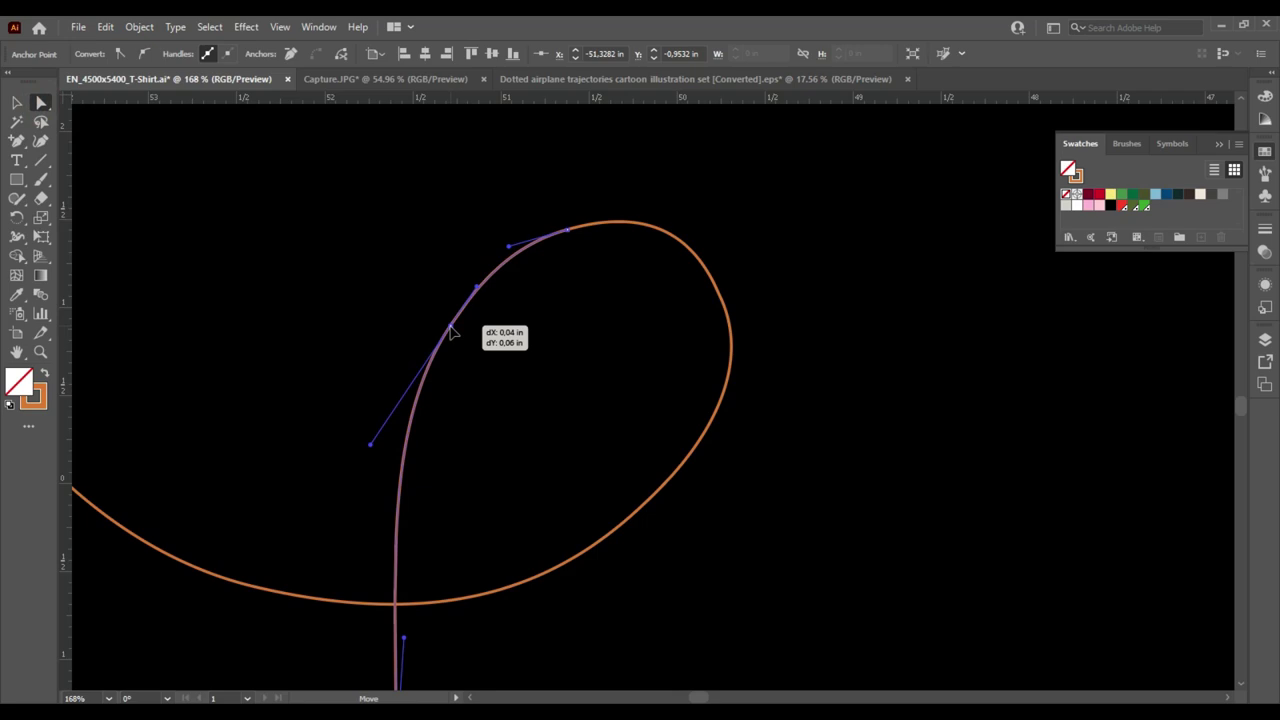
Step: Refine the right anchor's handle and bend the vertical stretch below the loop
click(722, 302)
drag(750, 380, 737, 386)
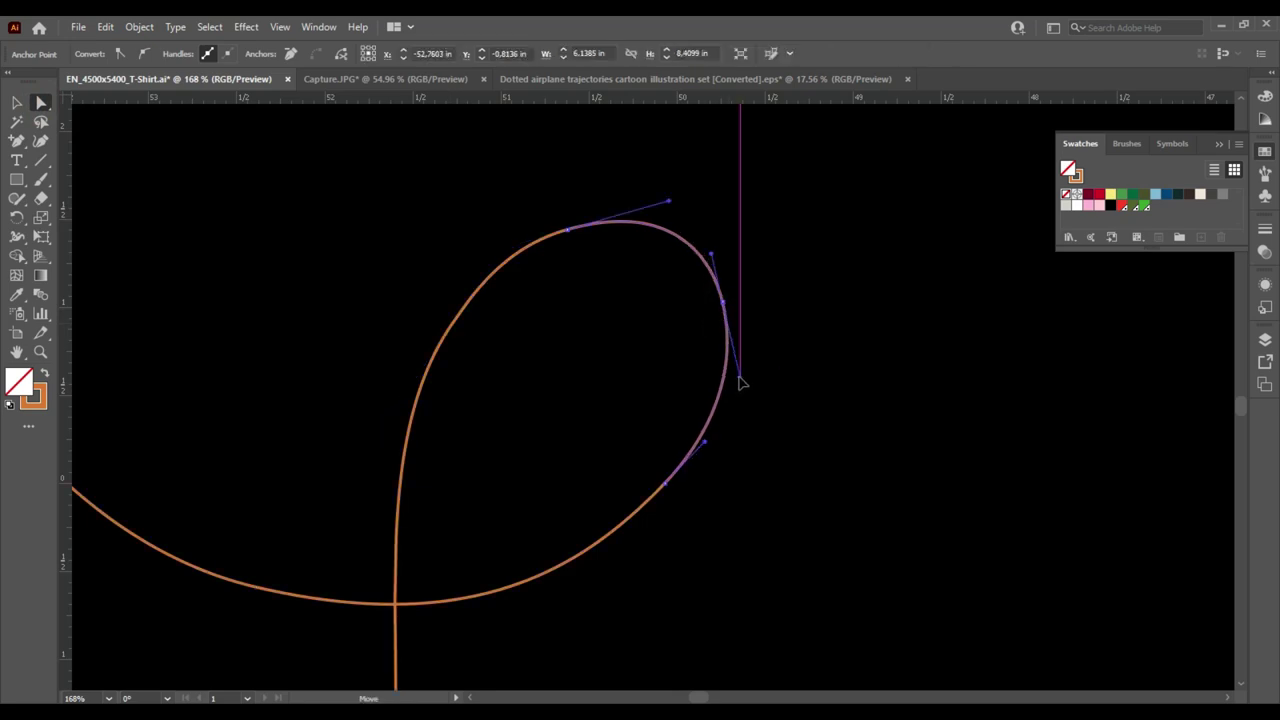
scroll(666, 554, down, 2)
scroll(600, 450, down, 3)
click(395, 410)
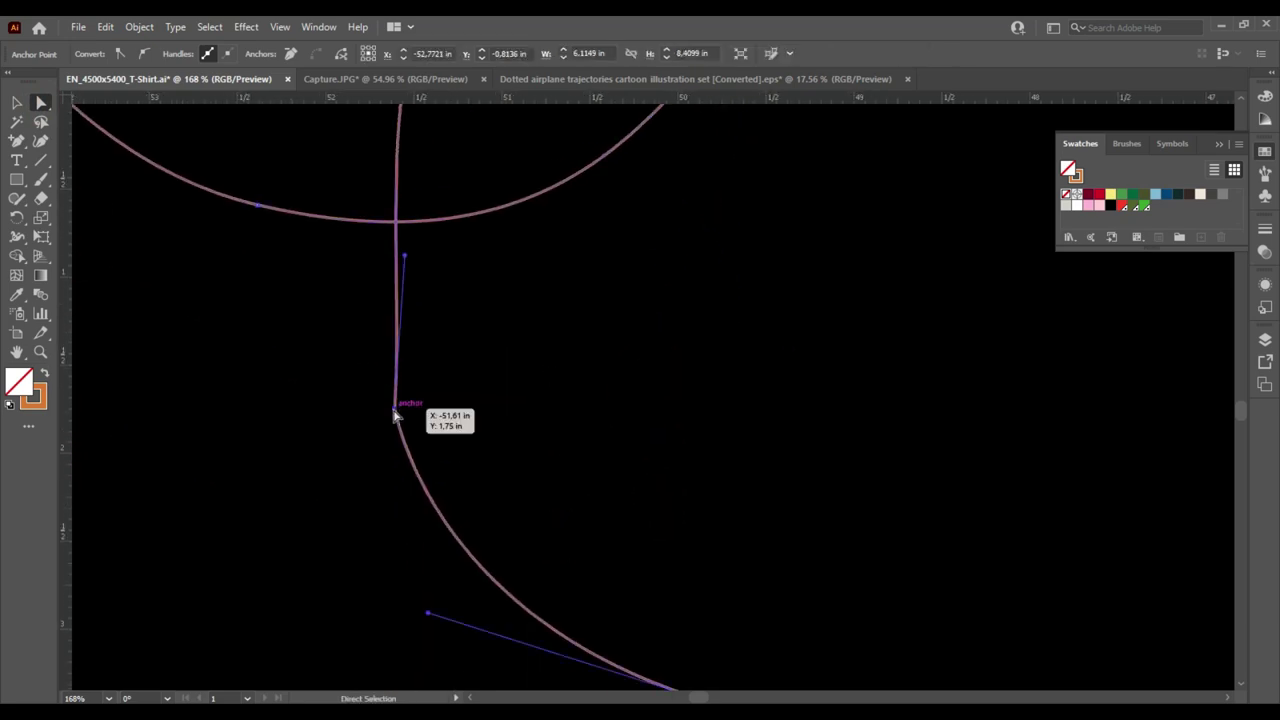
drag(405, 256, 368, 260)
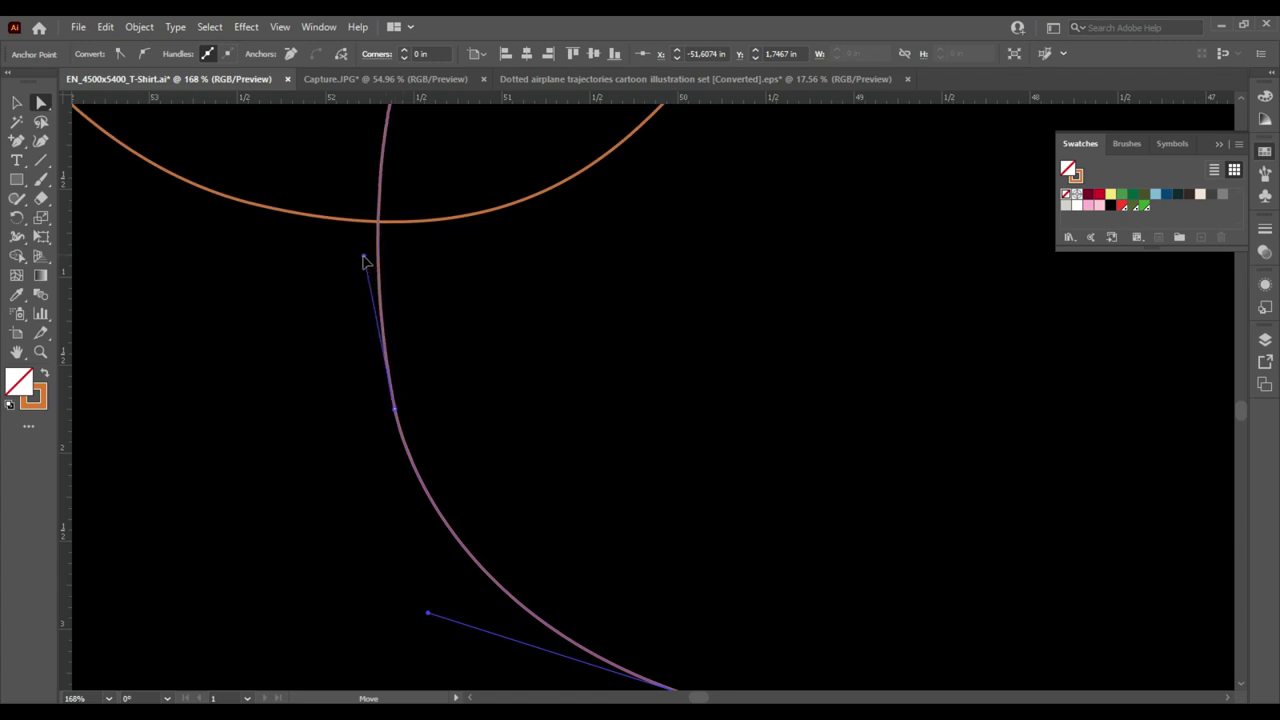
click(443, 334)
scroll(600, 450, up, 5)
key(z)
mouse_move(670, 474)
mouse_down()
mouse_move(391, 443)
mouse_move(688, 538)
mouse_move(524, 390)
mouse_up()
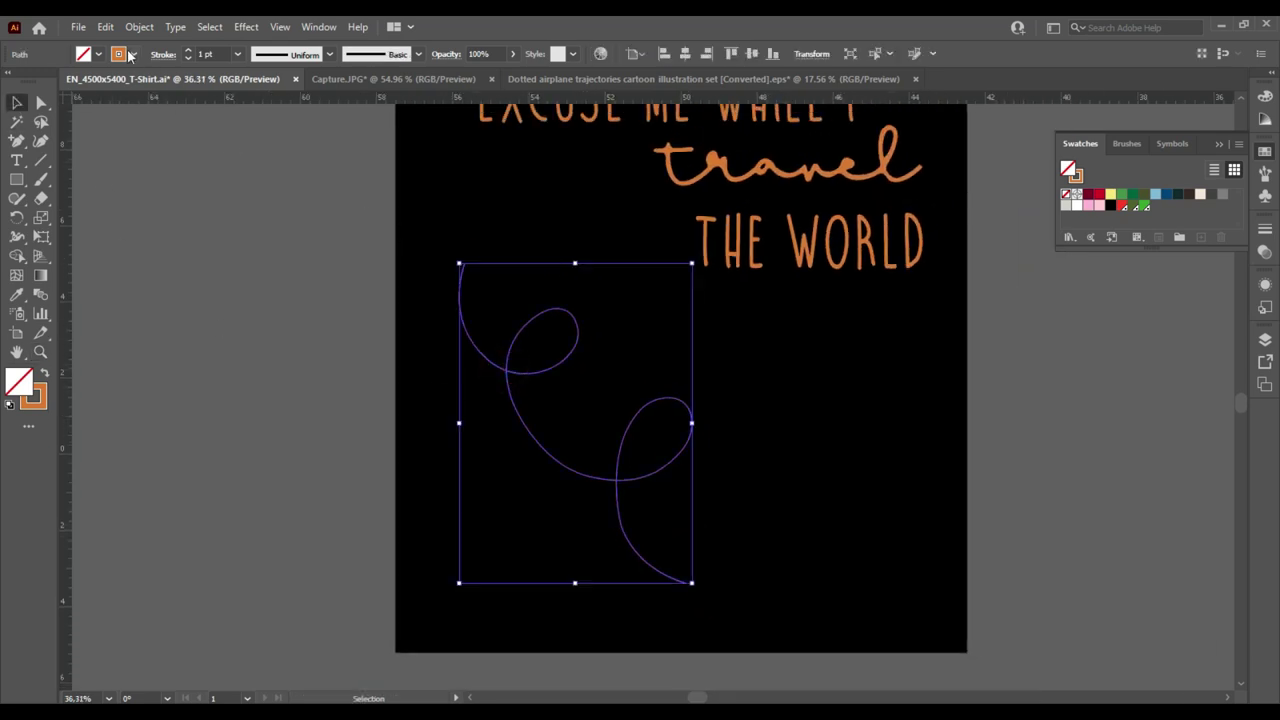
Step: Make the trajectory a 3 pt dashed line
click(163, 55)
click(11, 165)
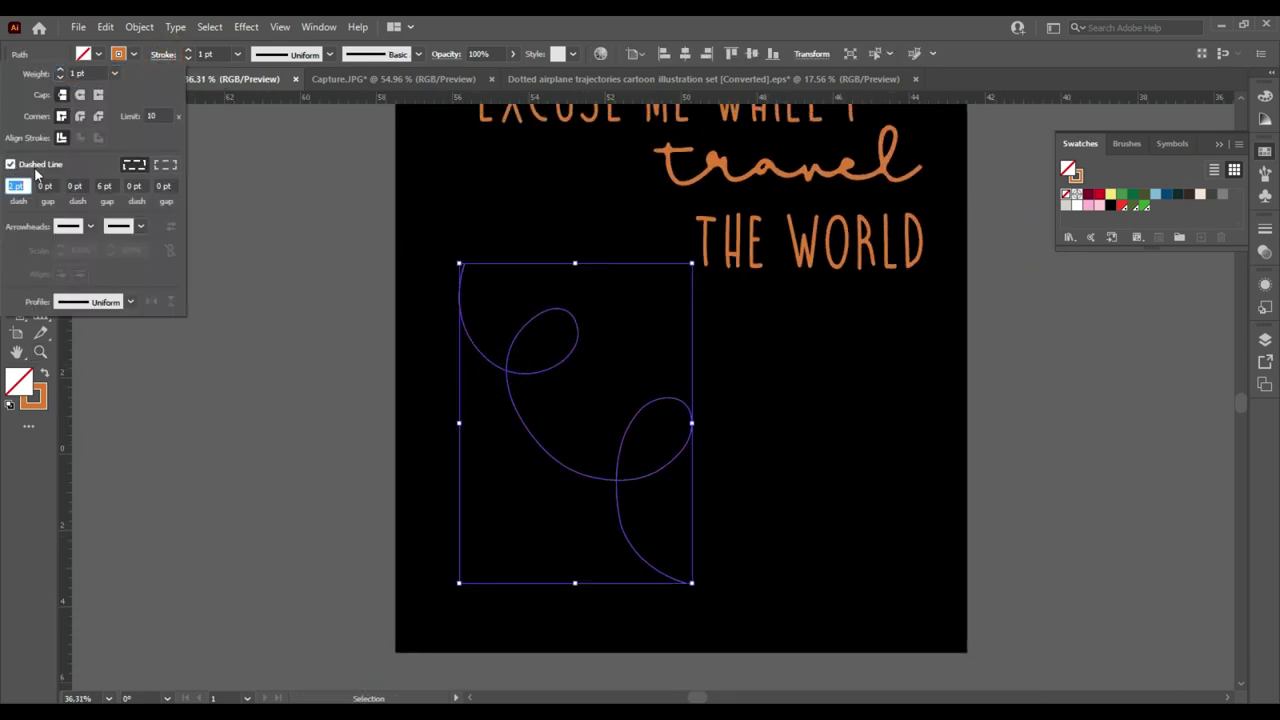
click(163, 55)
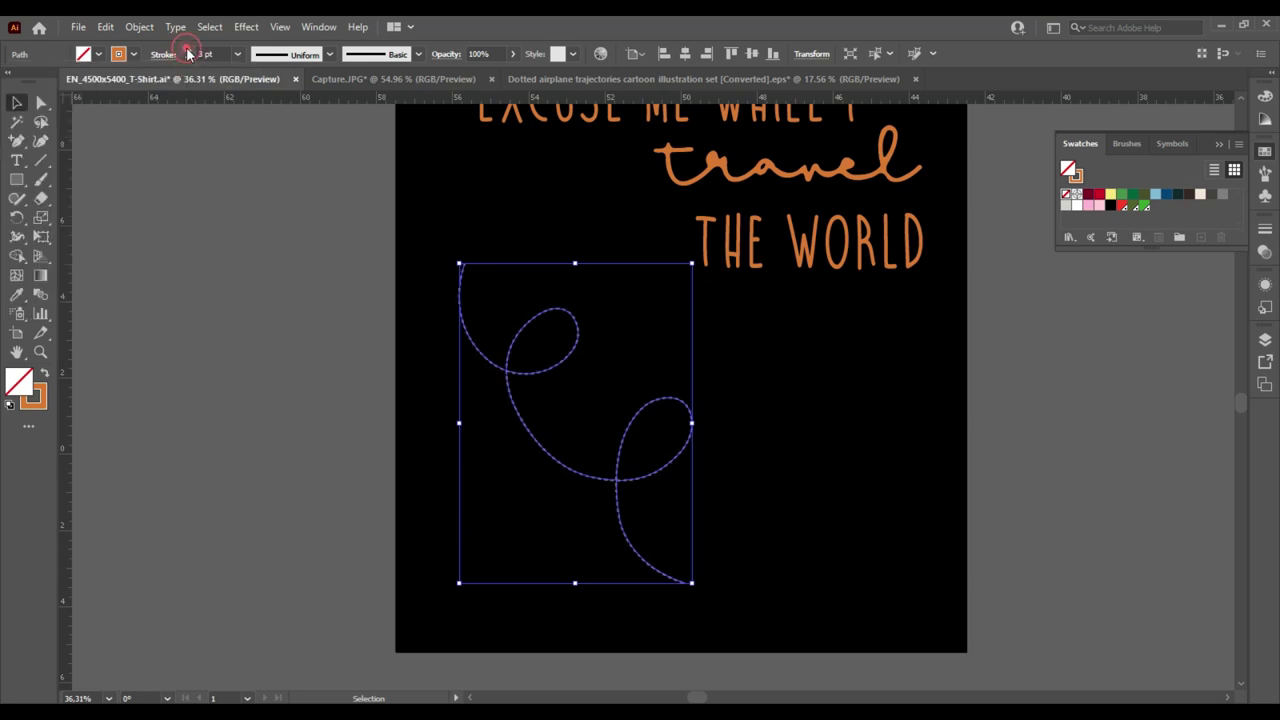
Step: Move the dashed trajectory up beside the slogan
click(476, 250)
click(620, 483)
mouse_move(620, 483)
mouse_down()
mouse_move(585, 357)
mouse_move(625, 352)
mouse_up()
click(682, 467)
click(655, 420)
Step: Reshape the dashed trajectory's tail by moving its end point and bending its segments into smooth curves
click(40, 103)
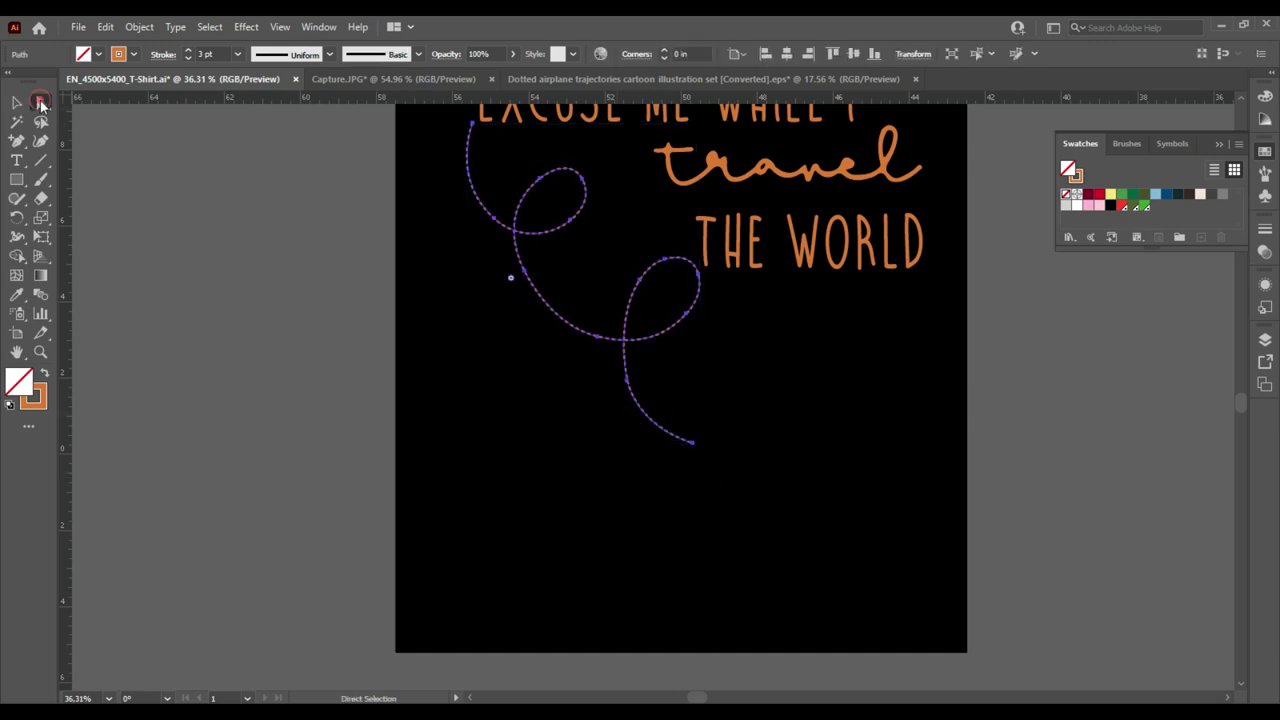
drag(540, 291, 475, 346)
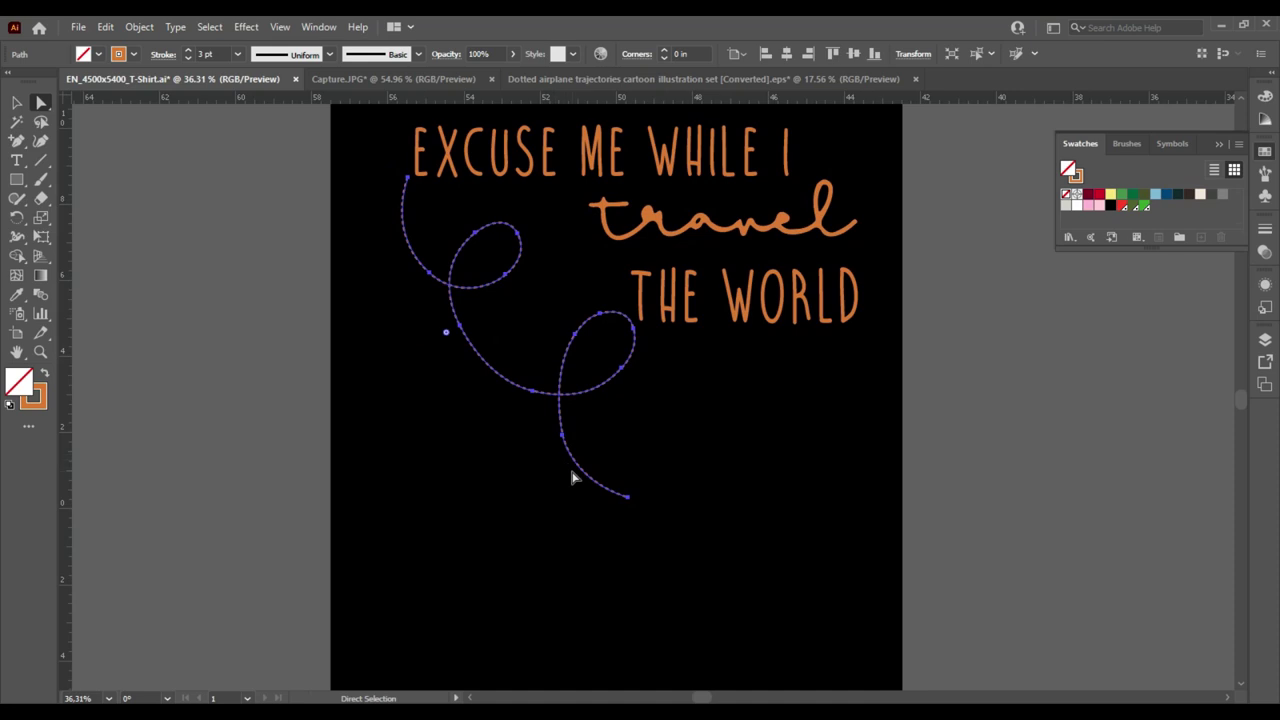
key(z)
drag(628, 526, 953, 379)
click(40, 103)
mouse_move(637, 502)
mouse_down()
mouse_move(683, 477)
mouse_move(800, 362)
mouse_up()
click(368, 243)
scroll(345, 310, up, 3)
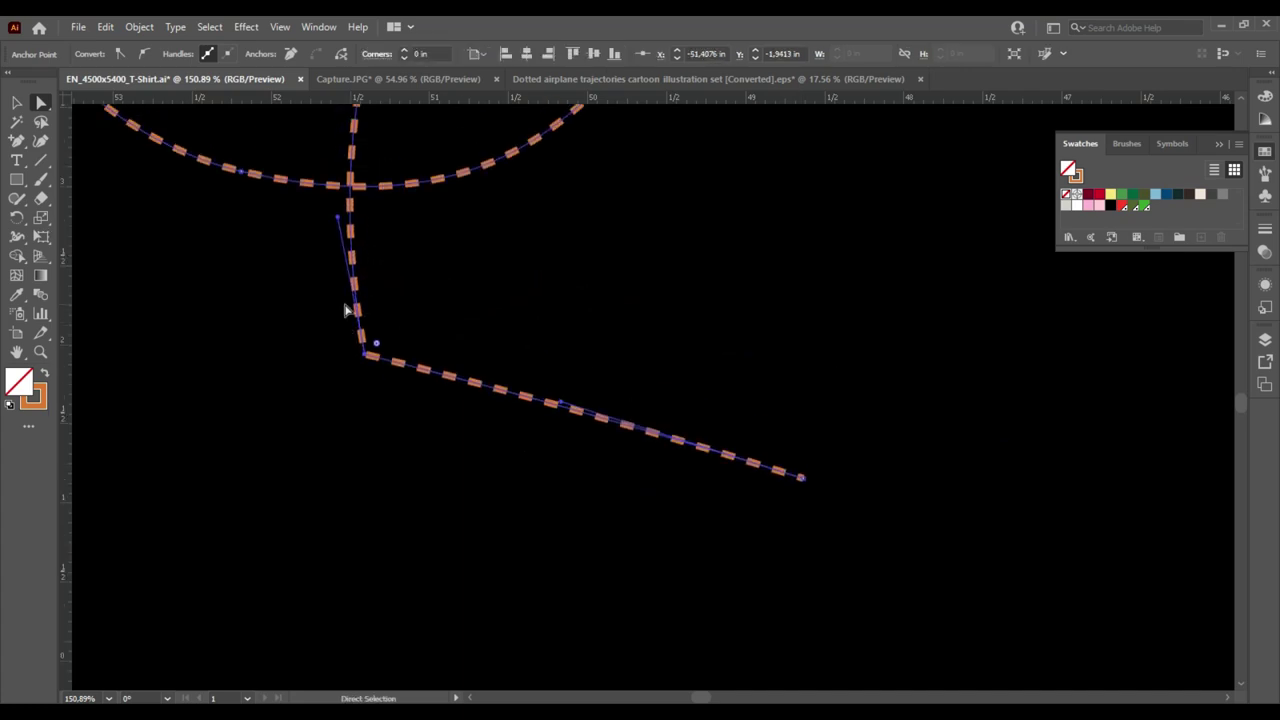
mouse_move(337, 217)
mouse_down()
mouse_move(263, 284)
mouse_move(274, 290)
mouse_up()
drag(560, 406, 574, 559)
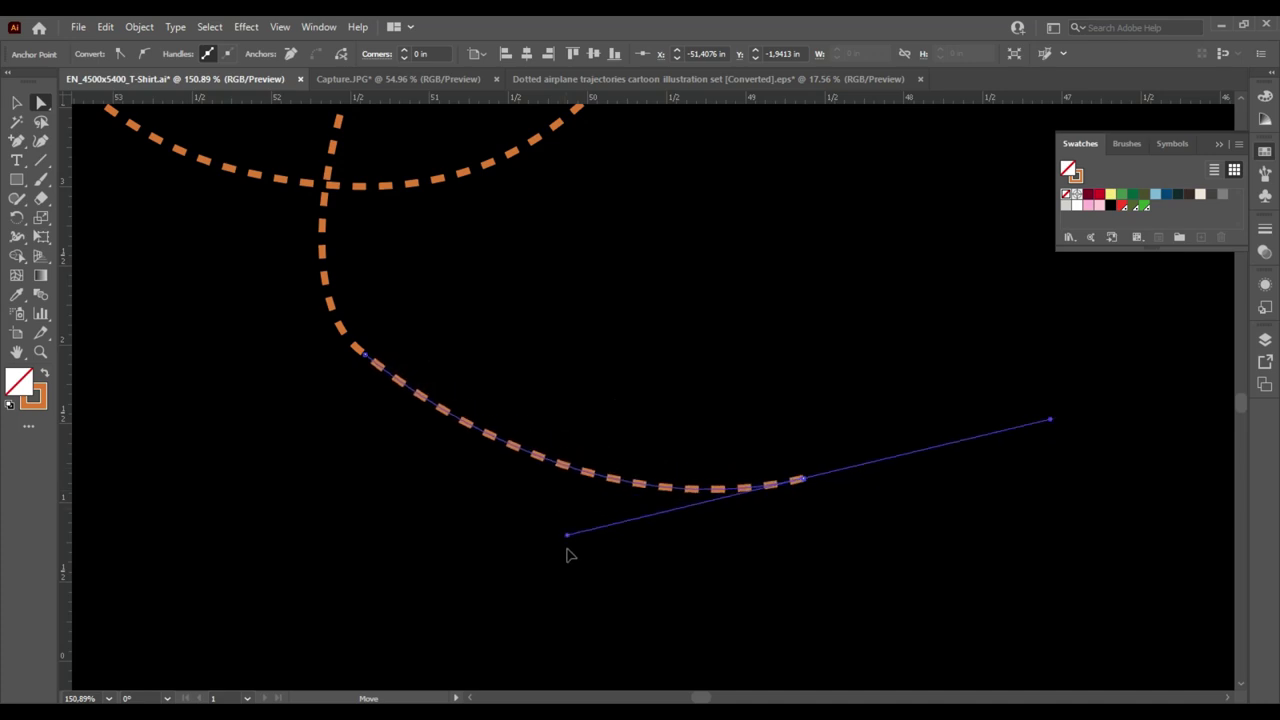
drag(356, 370, 399, 436)
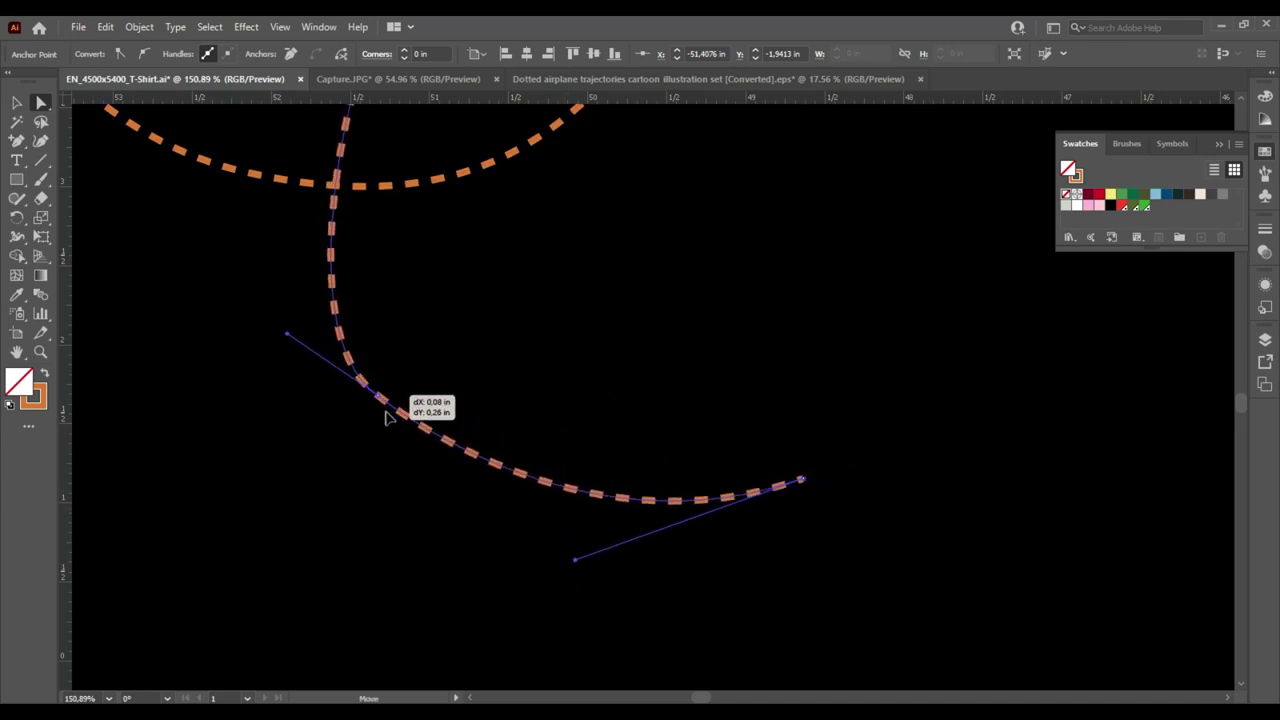
Step: Zoom out and scale the whole looping trail down by its bounding-box corner
key(z)
mouse_move(545, 370)
mouse_down()
mouse_move(349, 380)
mouse_move(258, 400)
mouse_move(418, 415)
mouse_up()
mouse_move(475, 385)
mouse_down()
mouse_move(552, 407)
mouse_move(598, 400)
mouse_up()
key(z)
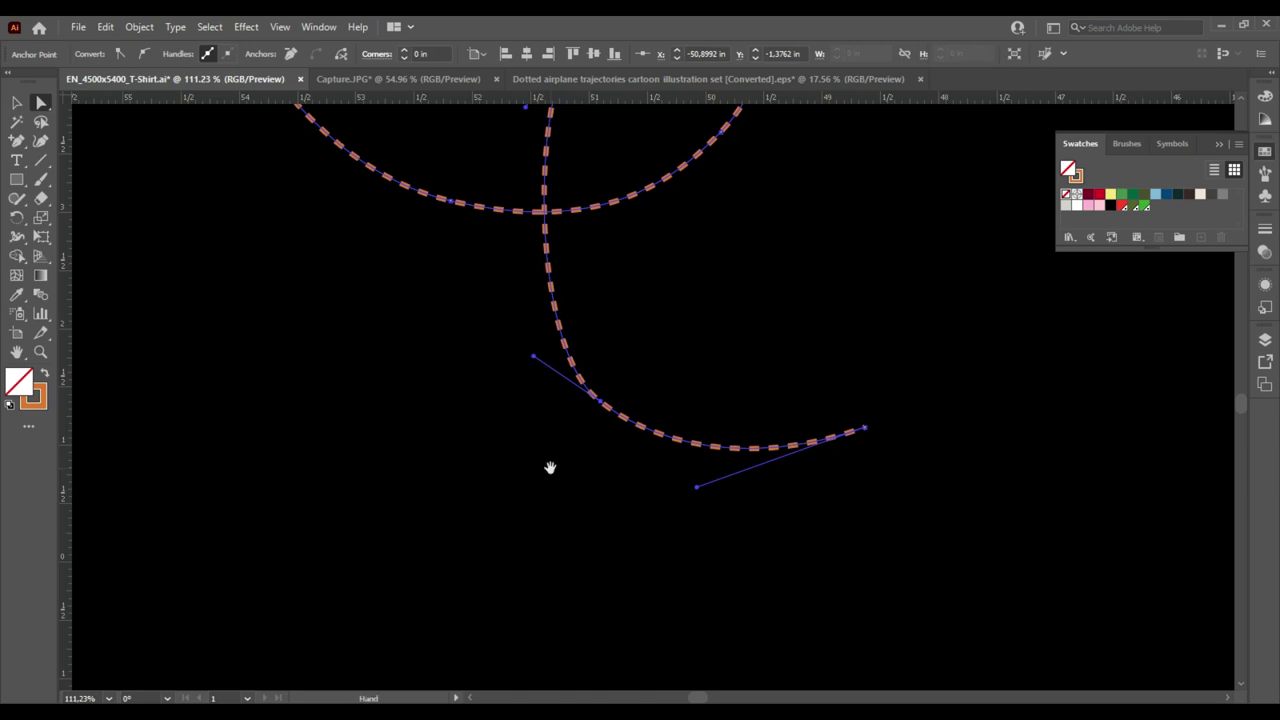
drag(550, 468, 343, 466)
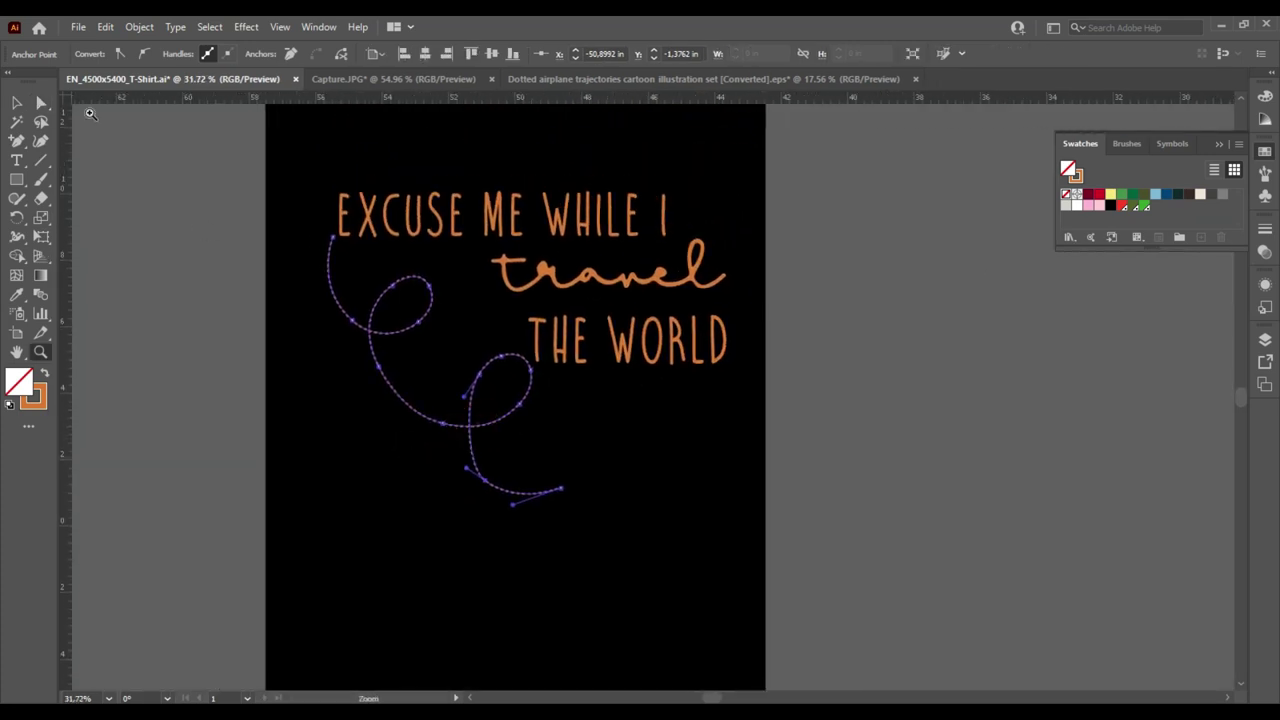
key(v)
mouse_move(563, 494)
mouse_down()
mouse_move(472, 393)
mouse_move(443, 386)
mouse_move(467, 499)
mouse_up()
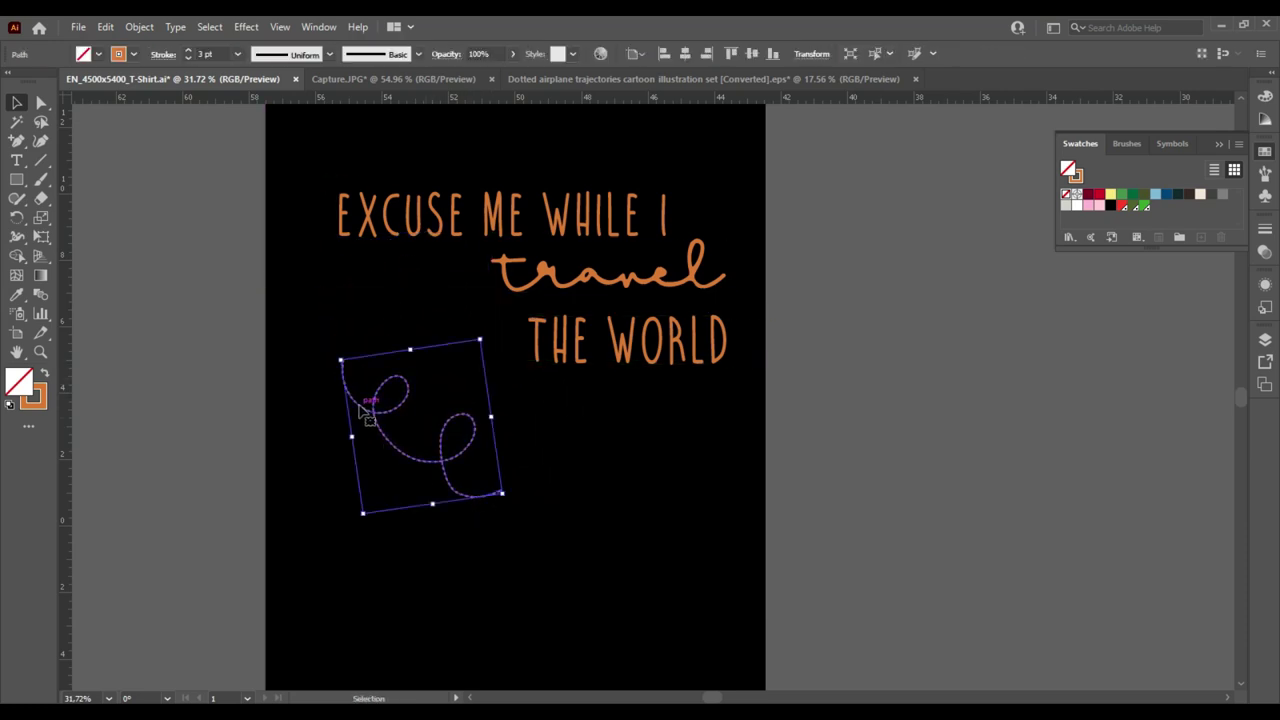
Step: Move the trail's top endpoint up and right, then shift the whole dotted trail up and left
key(z)
drag(354, 400, 140, 181)
key(a)
drag(434, 287, 514, 257)
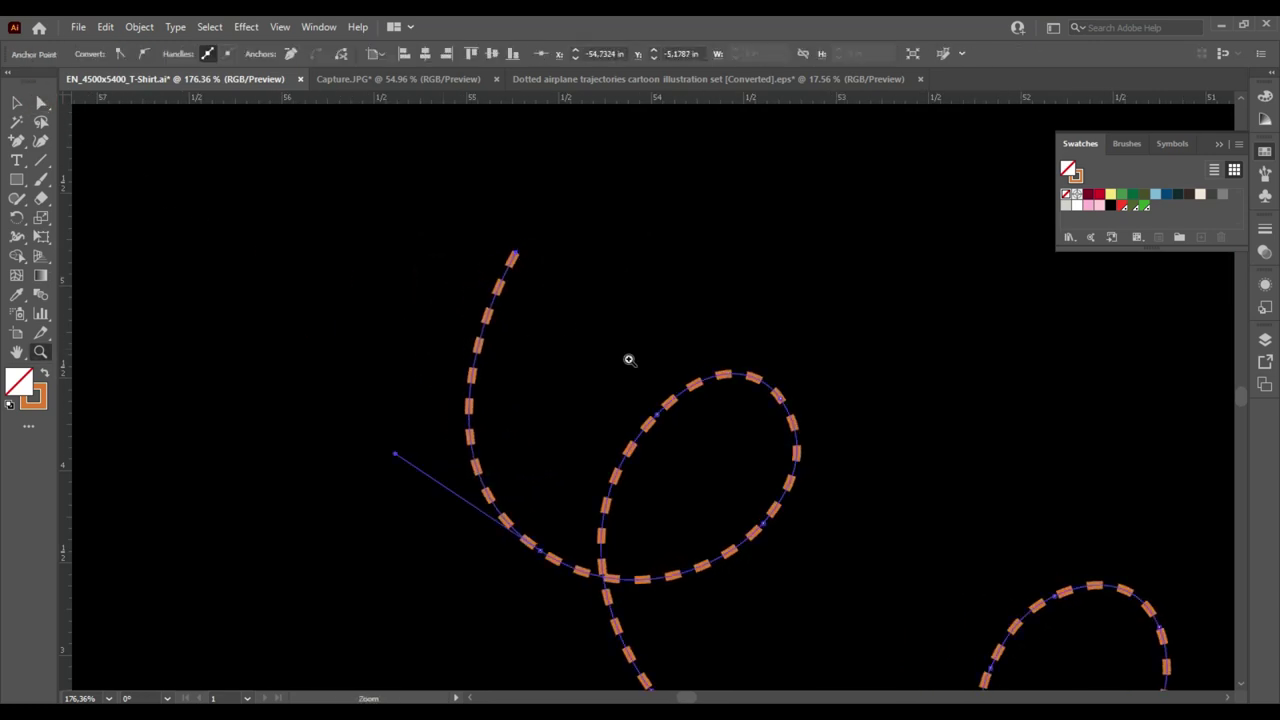
drag(629, 359, 323, 366)
key(v)
mouse_move(636, 421)
mouse_down()
mouse_move(598, 258)
mouse_move(606, 270)
mouse_up()
click(800, 437)
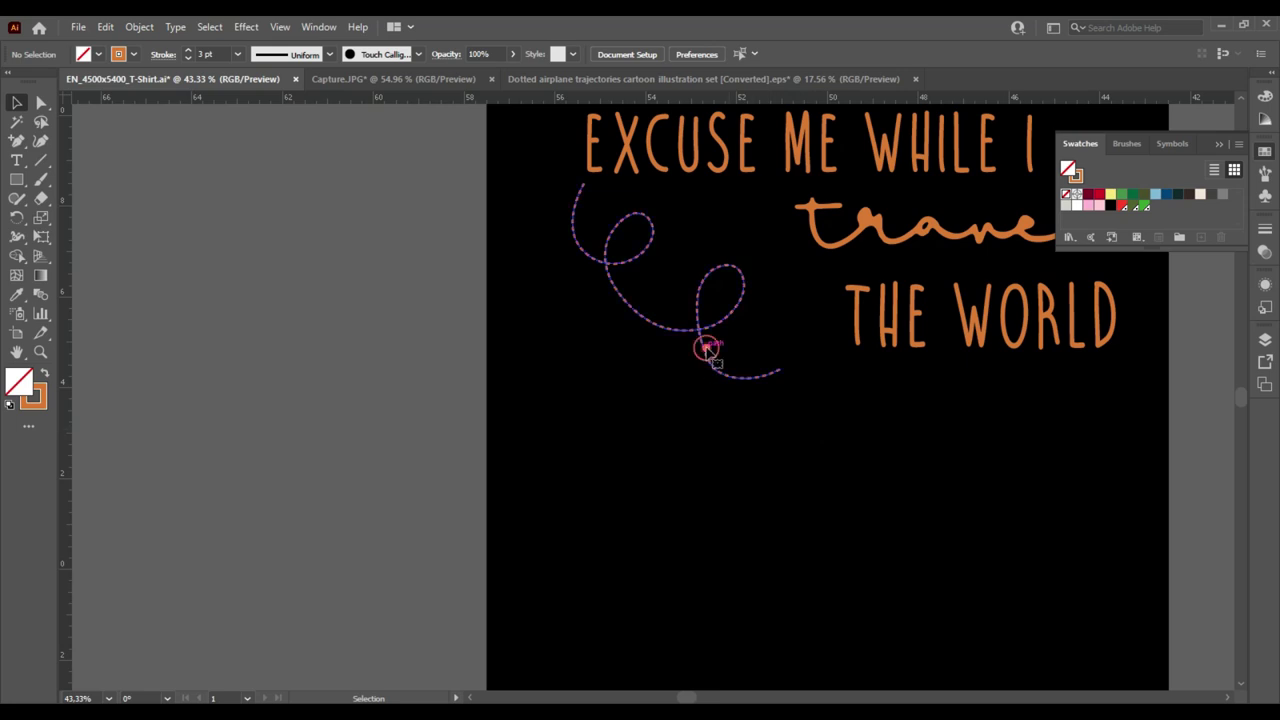
Step: Round off the trail's lower bend by adjusting its handles and moving its anchor
click(707, 347)
key(z)
drag(708, 352, 1092, 271)
click(41, 103)
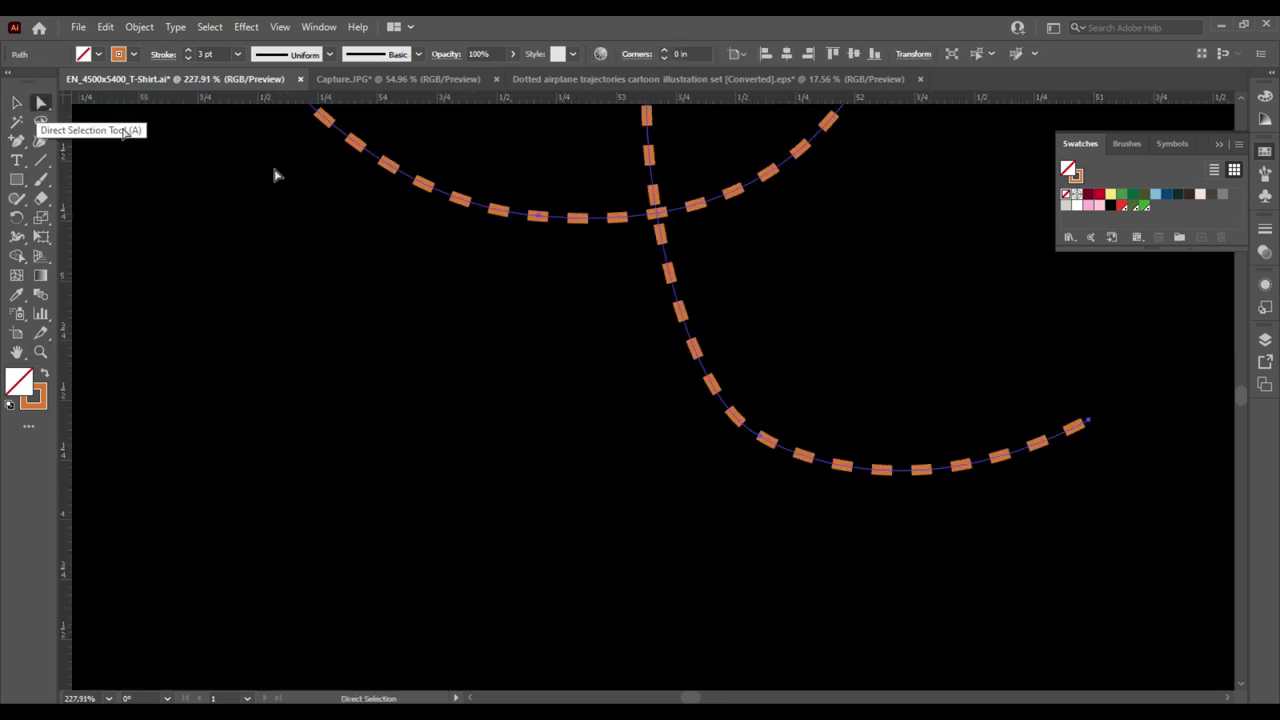
drag(669, 392, 672, 408)
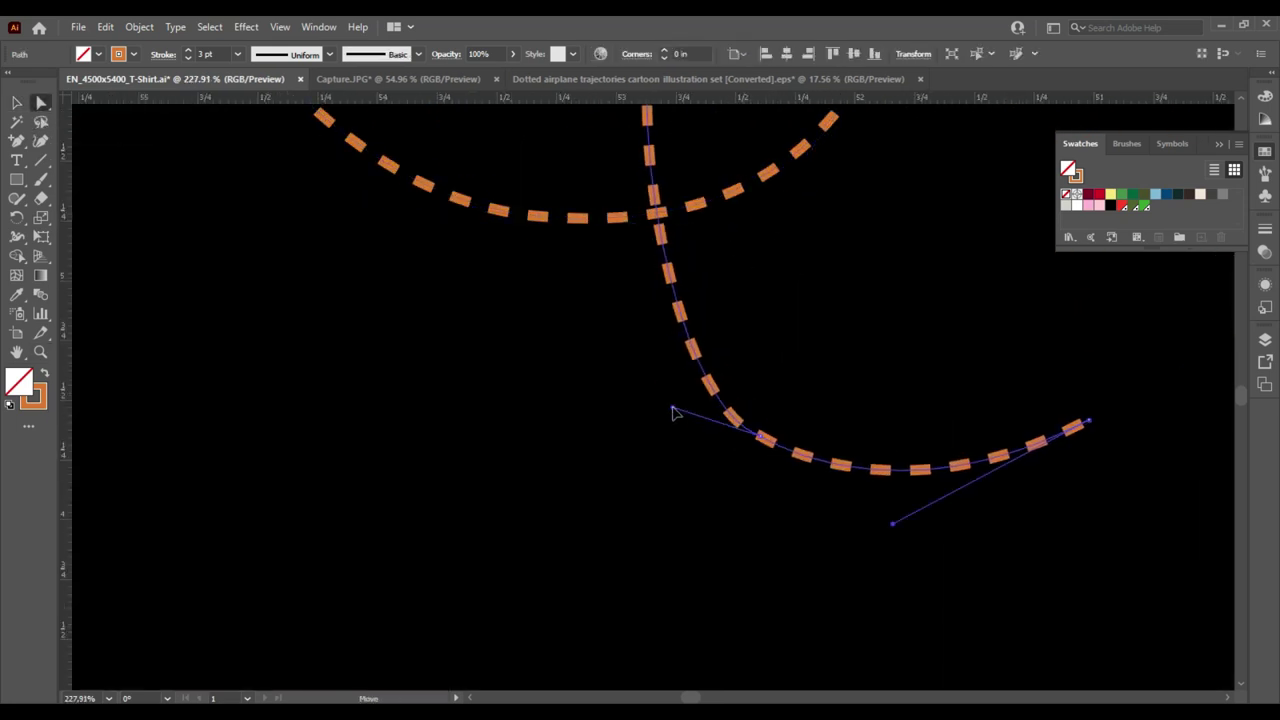
drag(744, 470, 790, 348)
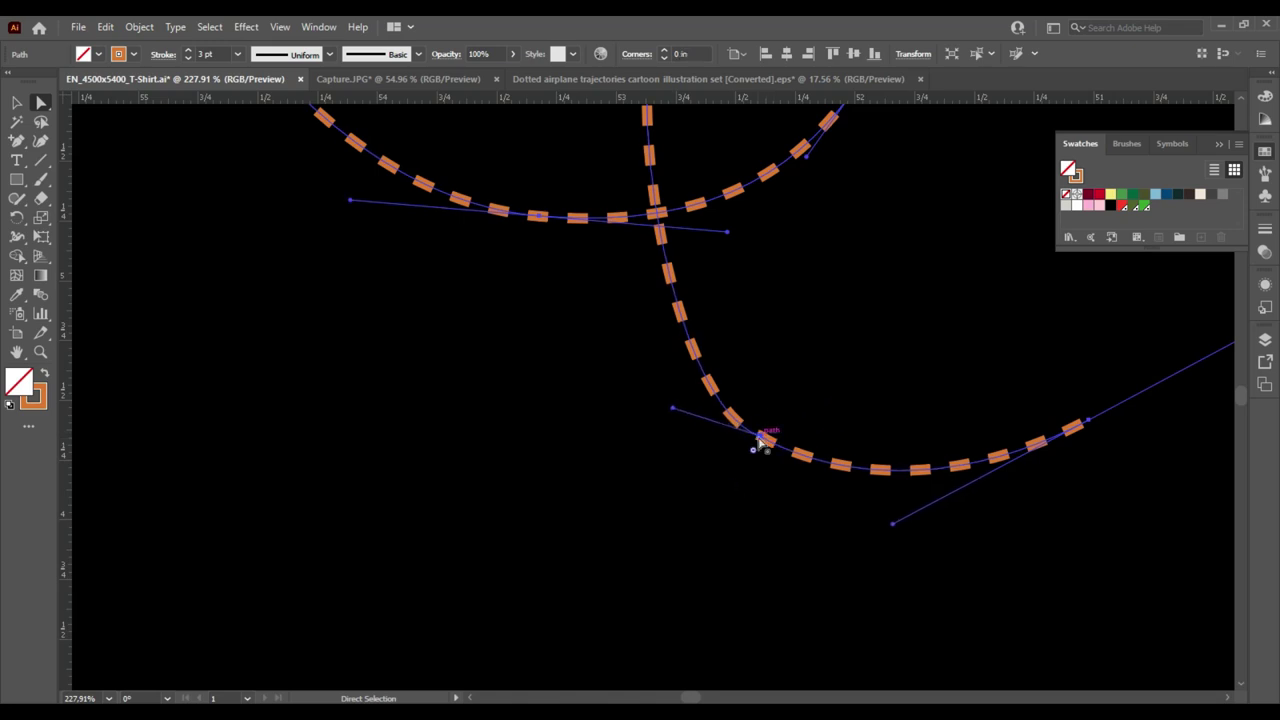
mouse_move(758, 440)
mouse_down()
mouse_move(777, 456)
mouse_move(745, 446)
mouse_up()
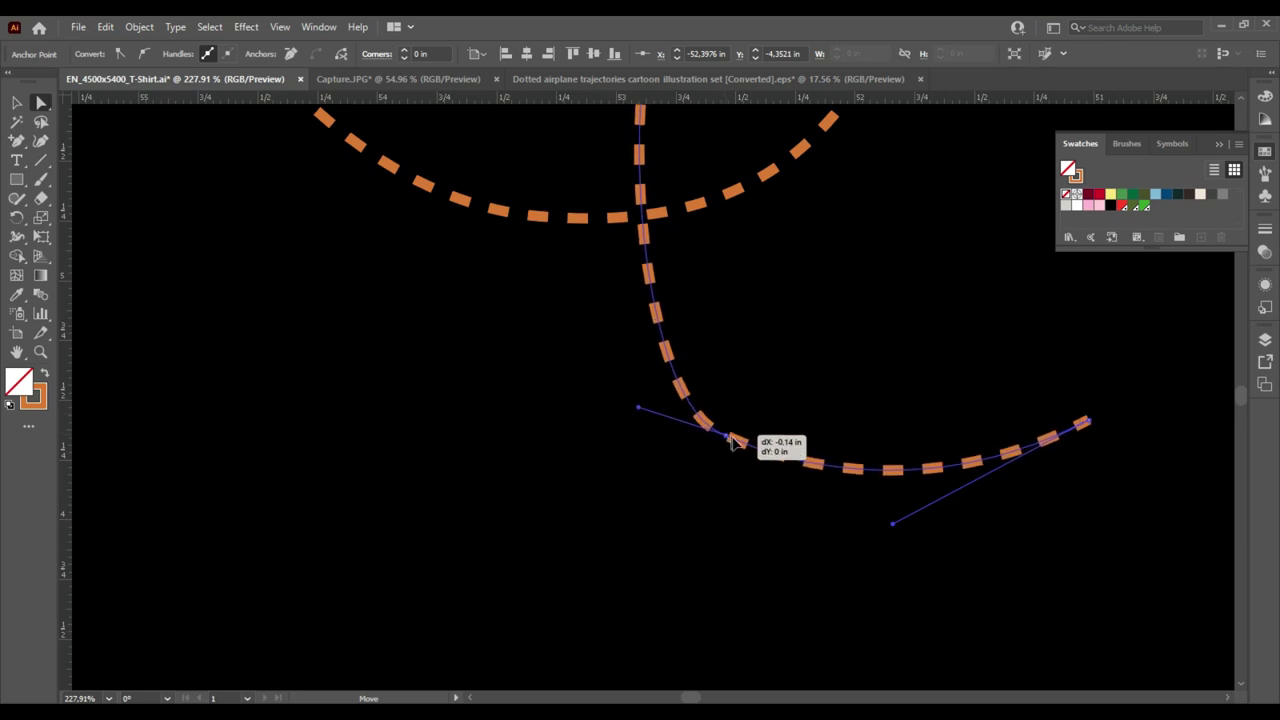
Step: Reposition the bend's anchors and lengthen their handles to even out the lower curve
click(760, 520)
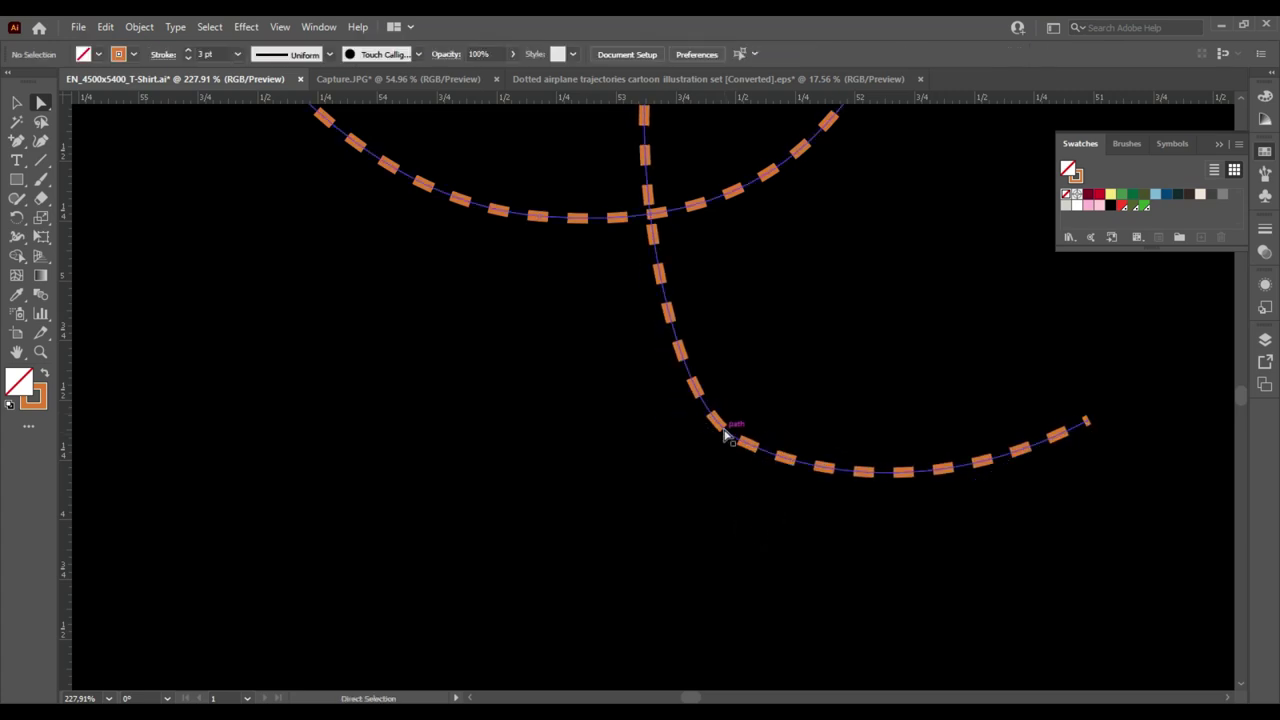
click(748, 446)
click(747, 444)
mouse_move(727, 494)
mouse_down()
mouse_move(691, 603)
mouse_move(766, 451)
mouse_move(800, 472)
mouse_move(760, 476)
mouse_move(777, 471)
mouse_move(771, 486)
mouse_move(857, 523)
mouse_move(870, 511)
mouse_up()
drag(790, 487, 779, 479)
click(772, 505)
click(718, 428)
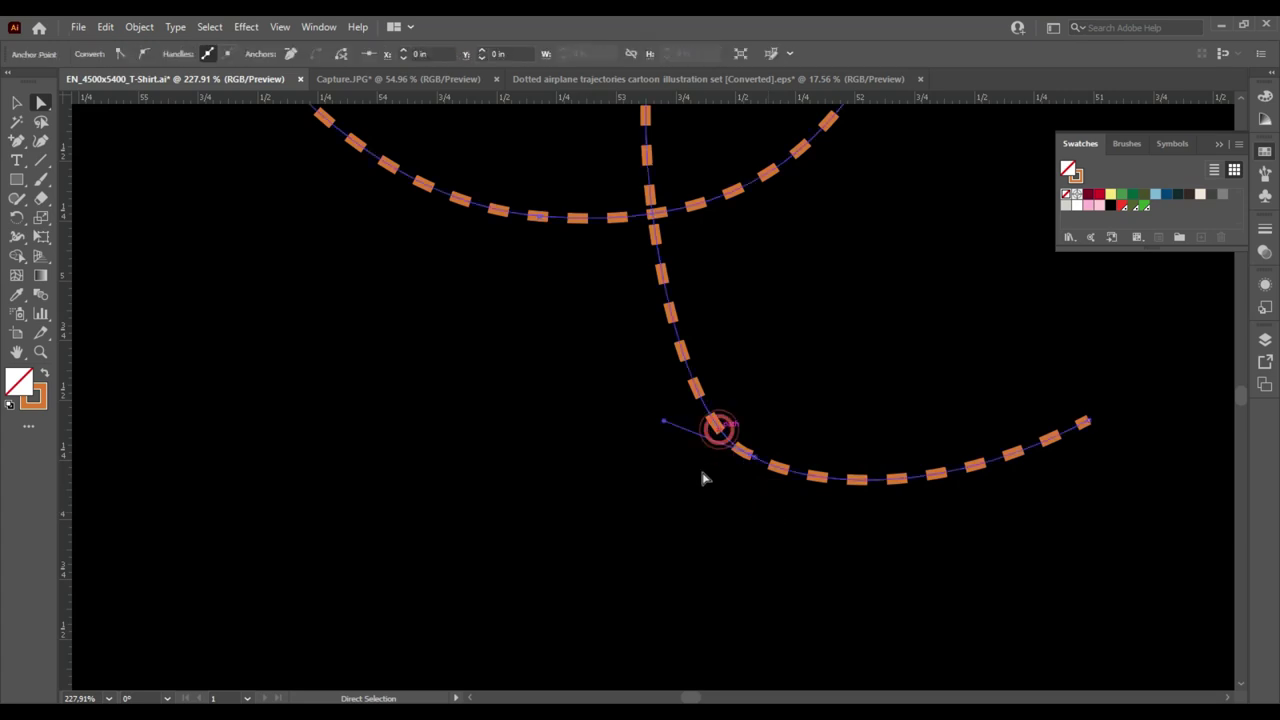
click(699, 389)
mouse_move(663, 425)
mouse_down()
mouse_move(667, 467)
mouse_move(699, 425)
mouse_up()
mouse_move(752, 462)
mouse_down()
mouse_move(705, 428)
mouse_move(748, 466)
mouse_move(770, 465)
mouse_up()
drag(702, 430, 714, 434)
Step: Undo unwanted edits and nudge the bend's anchor until the curve into the tail is smooth
key(ctrl+z)
key(ctrl+z)
click(756, 524)
click(748, 457)
drag(757, 463, 772, 460)
key(ctrl+z)
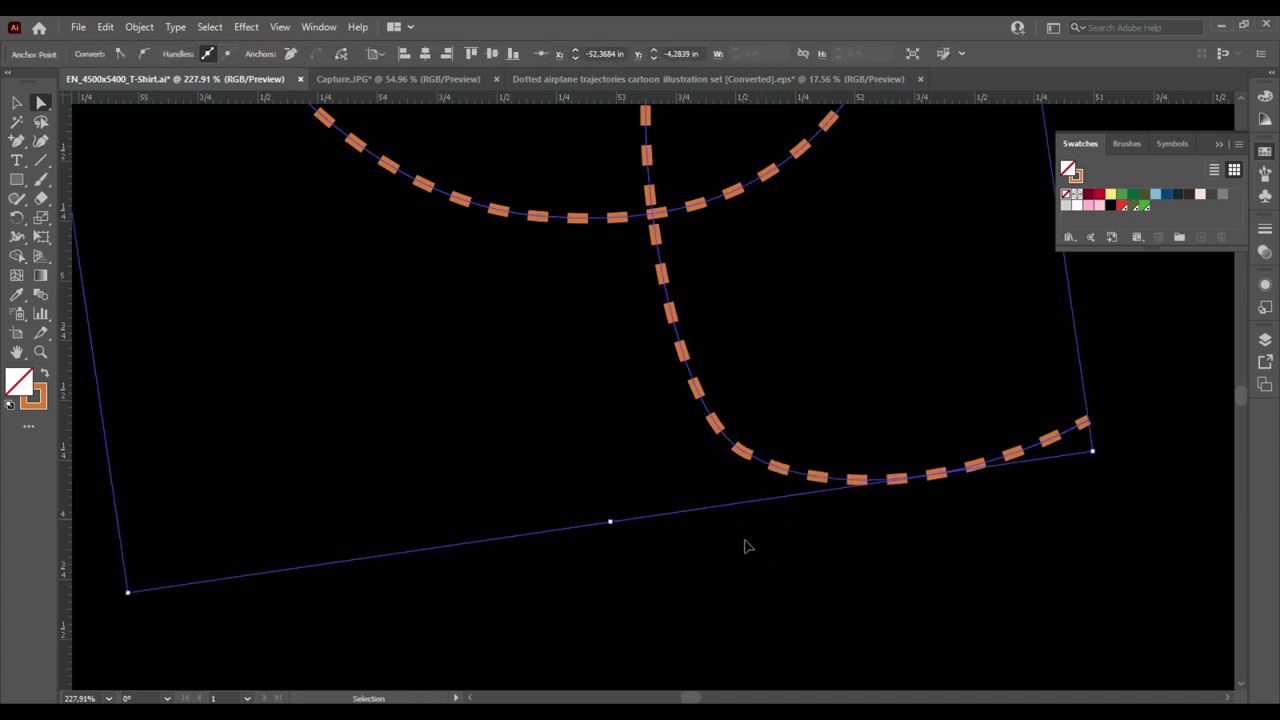
key(ctrl+shift+z)
key(ctrl+z)
key(ctrl+z)
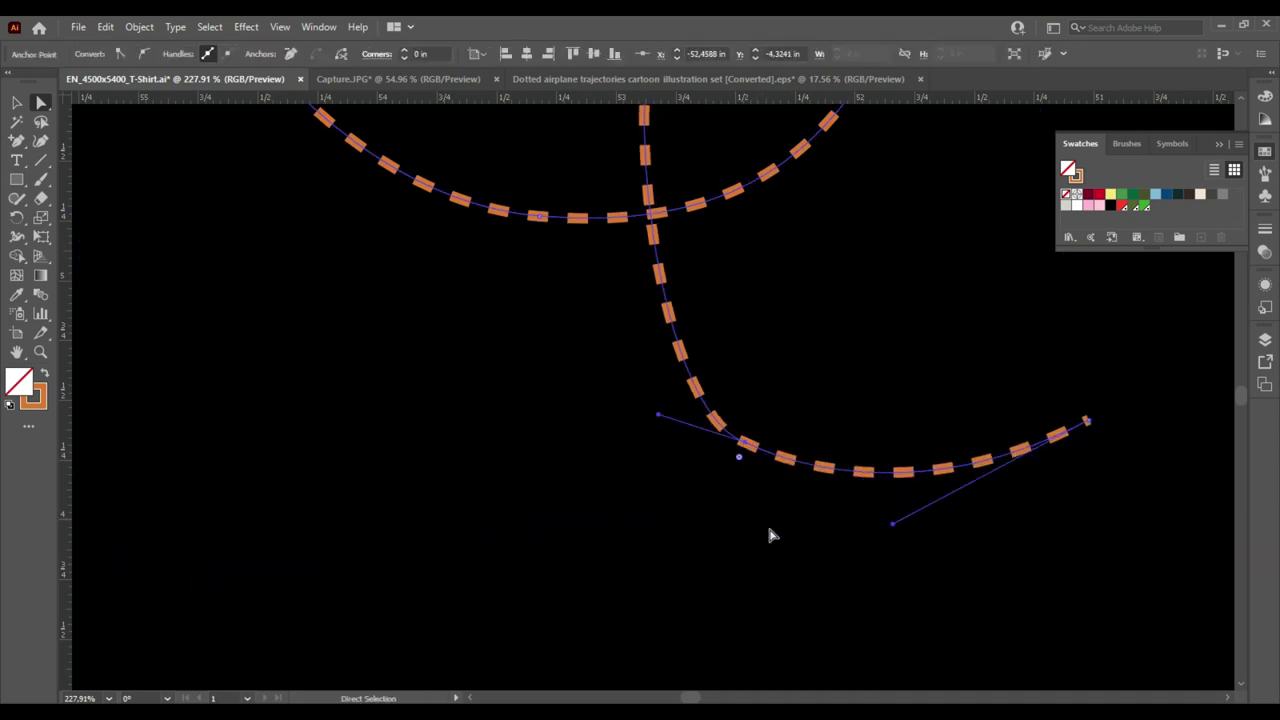
key(ctrl+shift+z)
key(ctrl+z)
drag(760, 447, 790, 476)
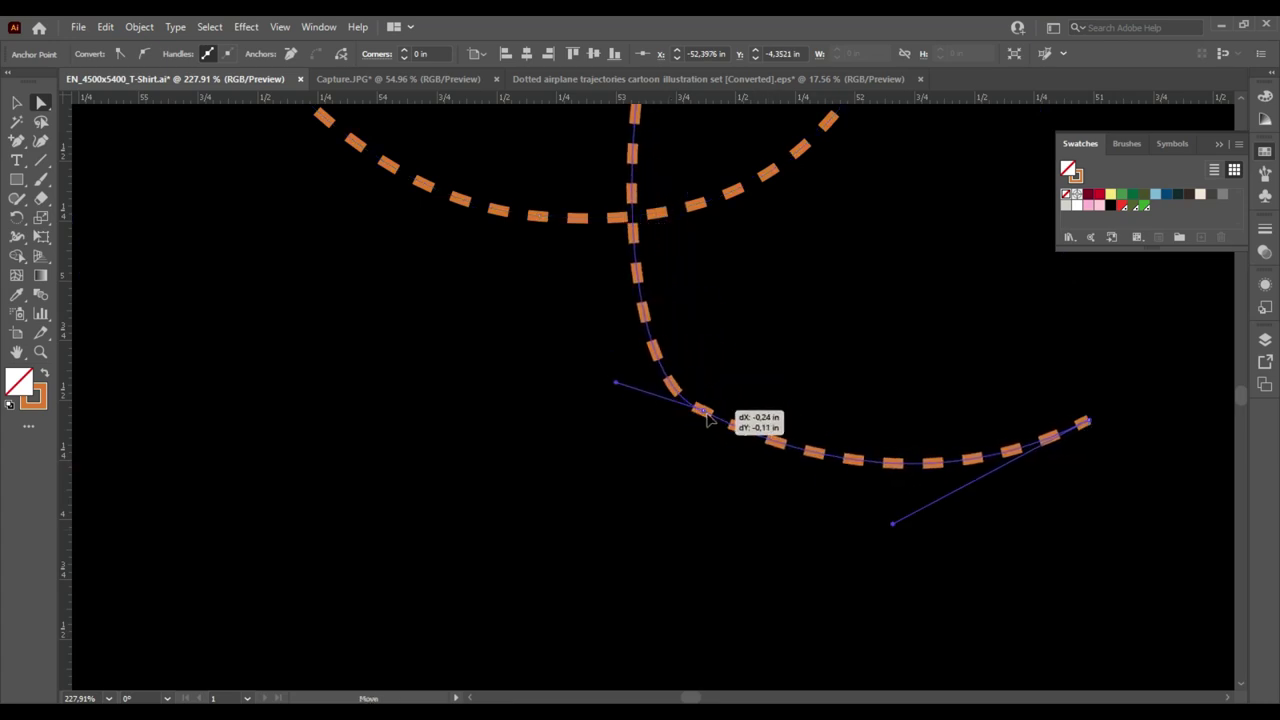
mouse_move(790, 476)
mouse_down()
mouse_move(771, 441)
mouse_move(793, 456)
mouse_up()
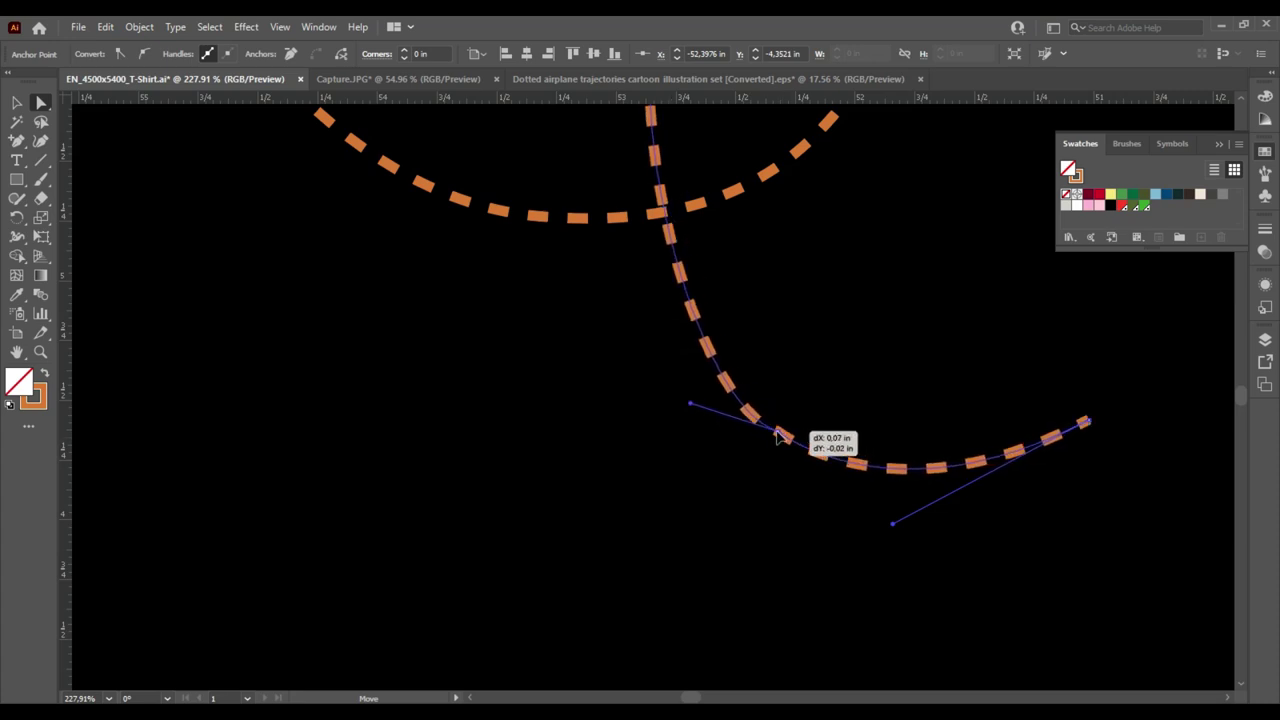
Step: Rotate the dashed loop trail slightly and shift it left under the EXCUSE ME line
click(658, 507)
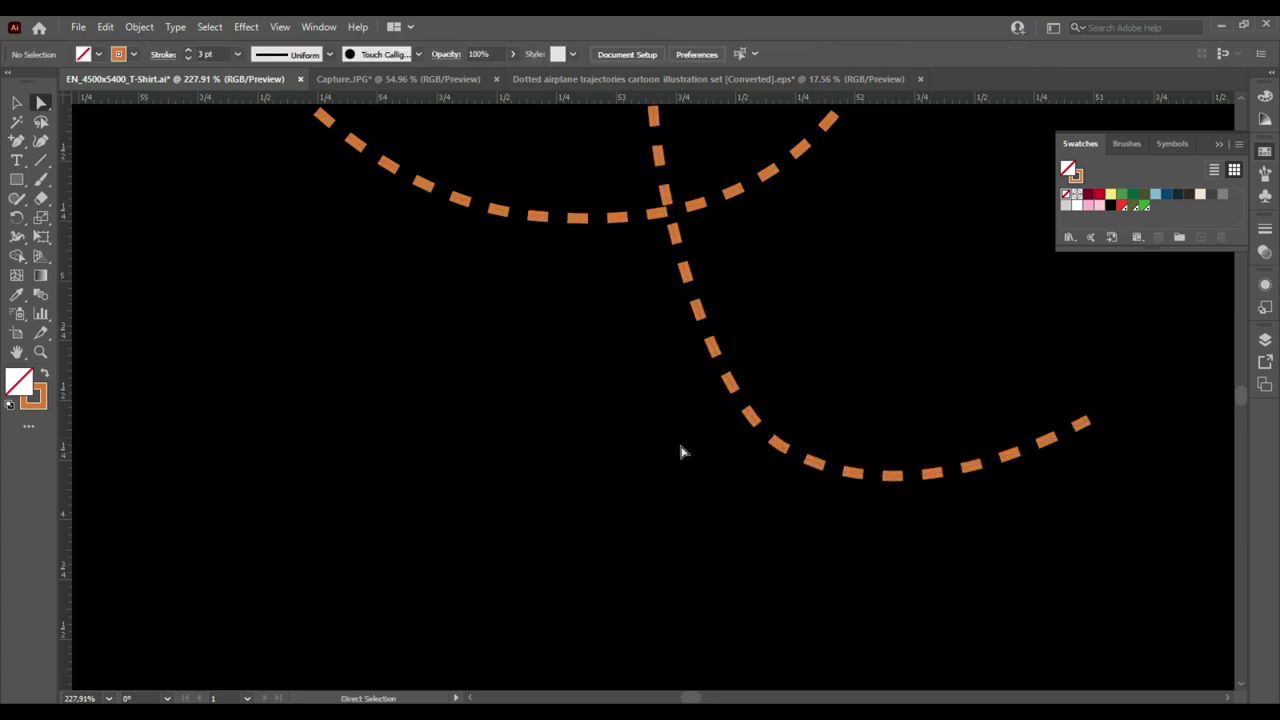
key(z)
drag(903, 475, 746, 467)
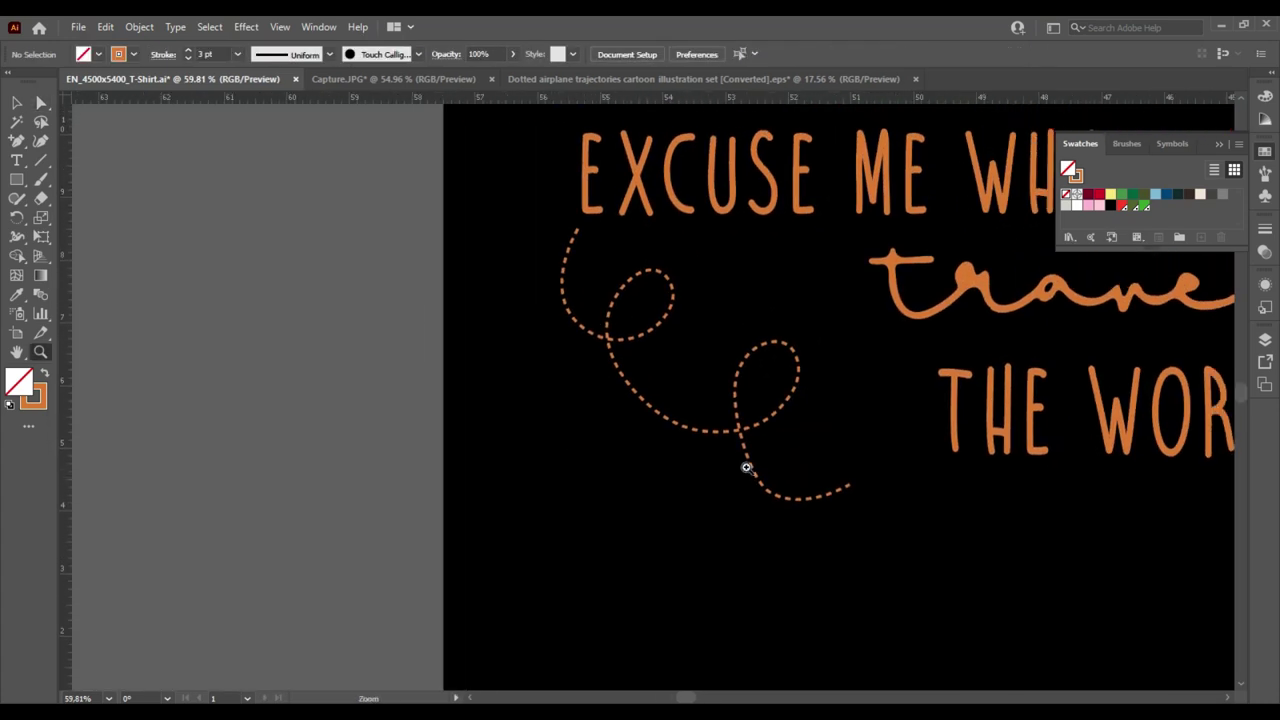
click(748, 456)
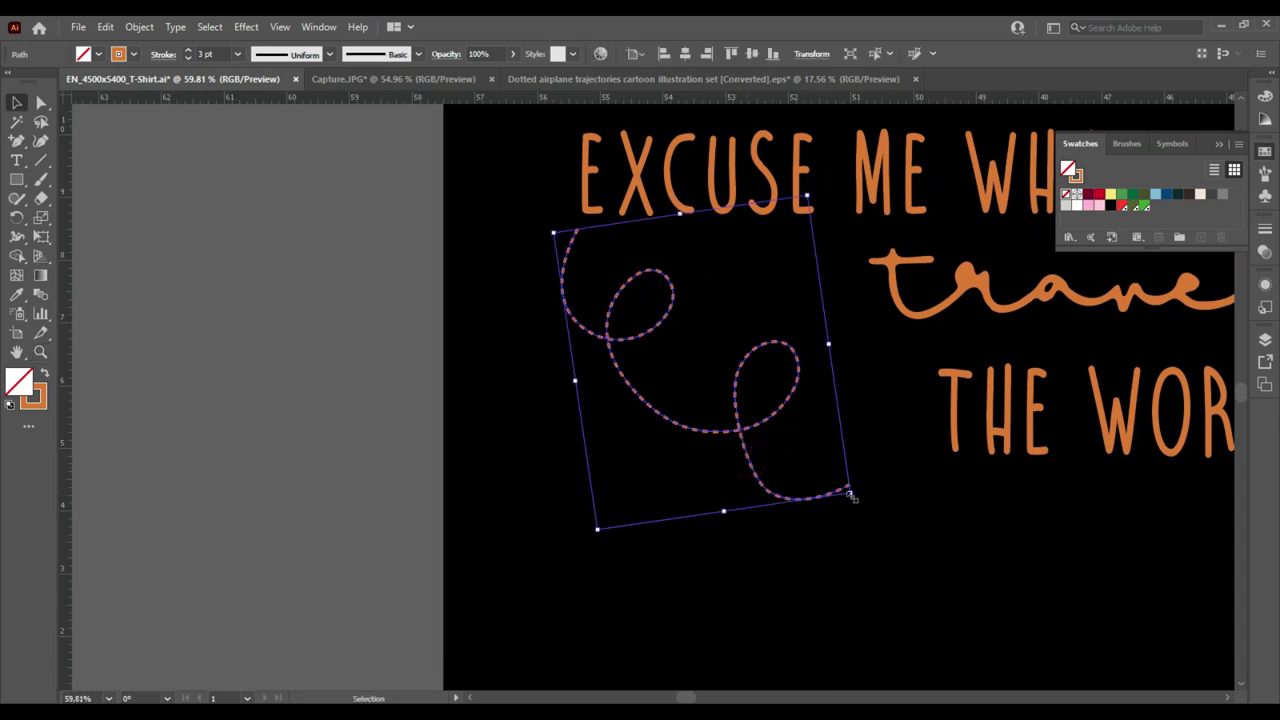
drag(850, 494, 857, 500)
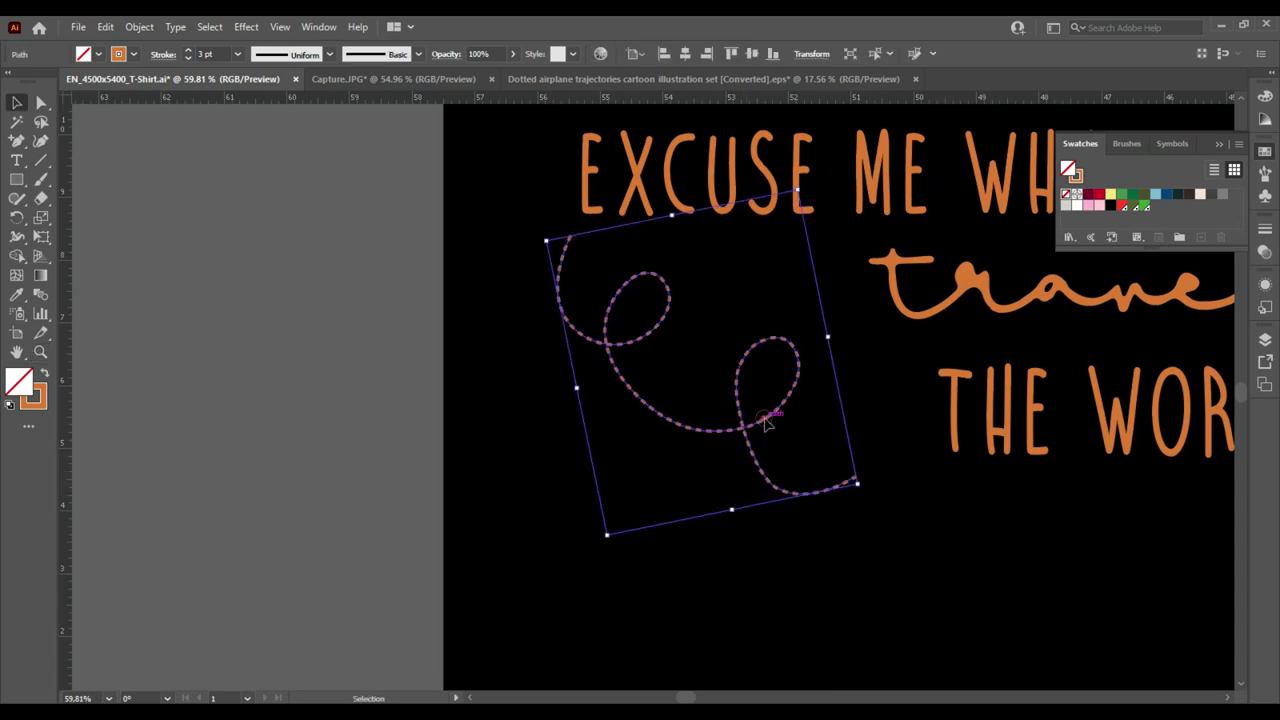
drag(763, 425, 742, 416)
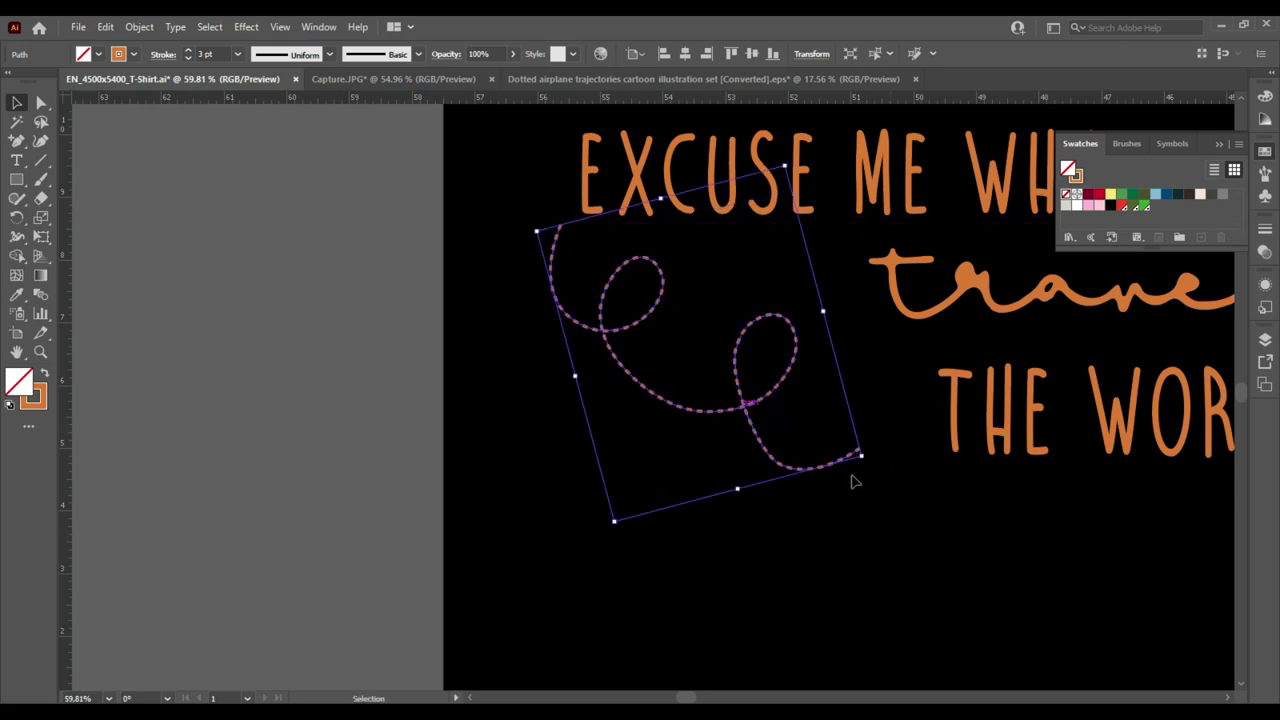
drag(866, 470, 853, 485)
drag(741, 415, 731, 415)
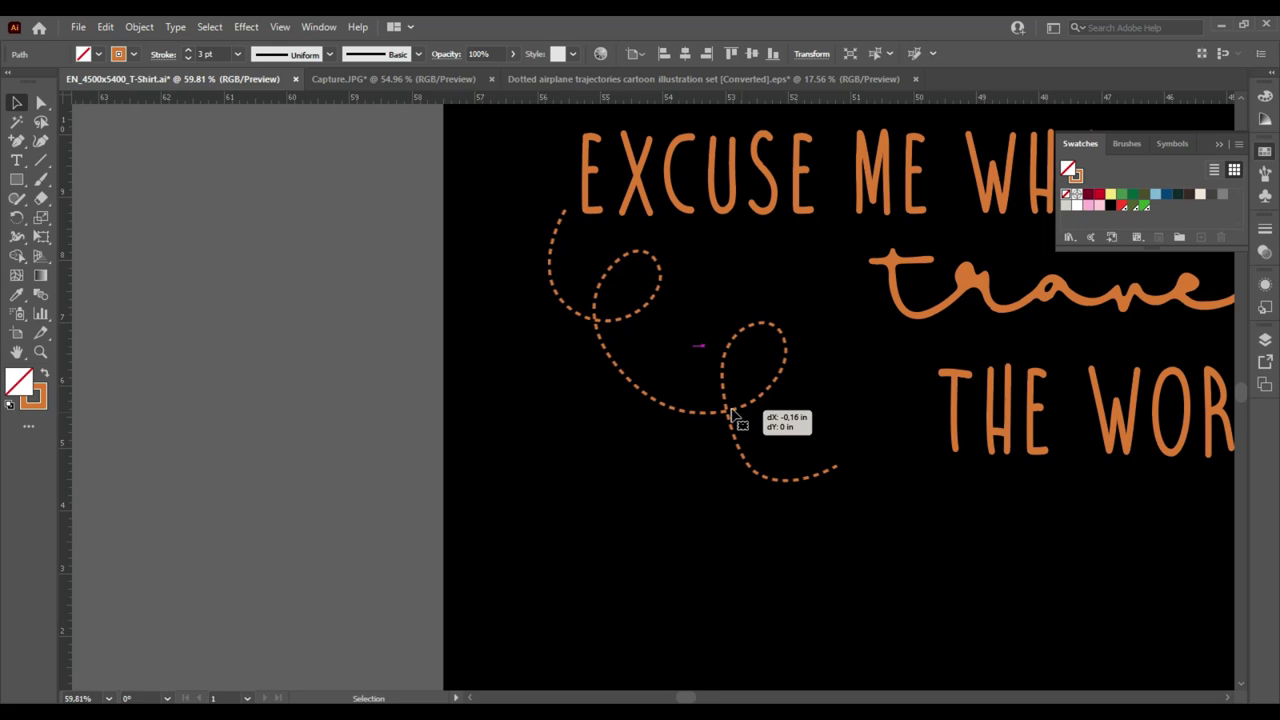
click(731, 259)
Step: Bring an airplane icon from the Dotted airplane file and colour it orange like the lettering
click(640, 79)
mouse_move(664, 380)
mouse_down()
mouse_move(250, 88)
mouse_move(663, 508)
mouse_up()
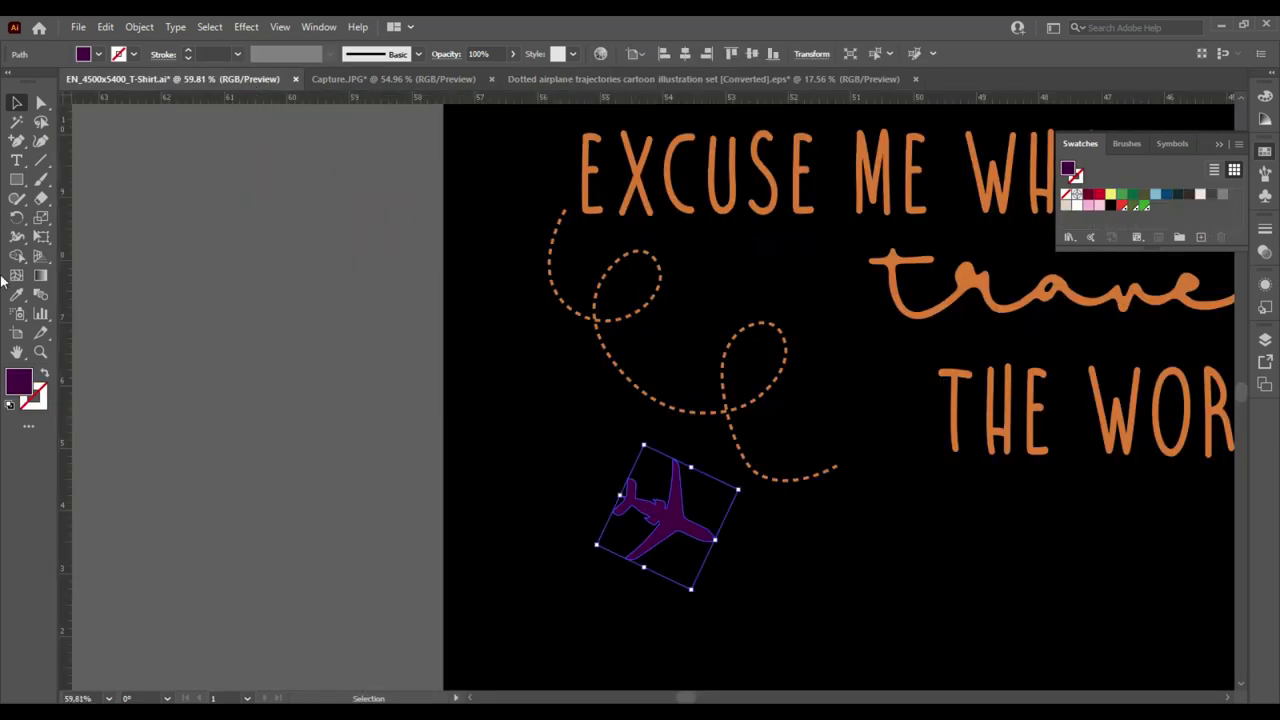
key(i)
click(916, 334)
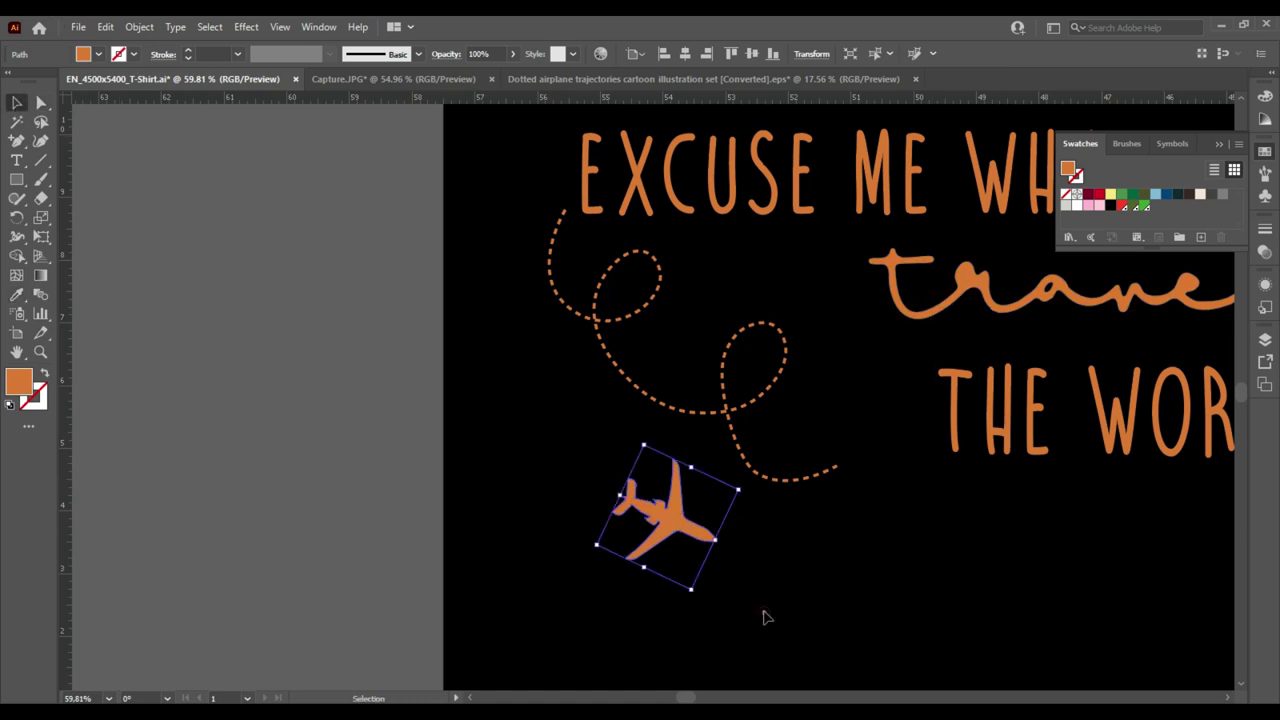
Step: Rotate and shrink the airplane, placing it at the dashed trail's end beside 'THE WORLD'
drag(744, 488, 704, 397)
mouse_move(735, 552)
mouse_down()
mouse_move(688, 526)
mouse_move(900, 450)
mouse_move(914, 462)
mouse_move(900, 445)
mouse_up()
click(932, 540)
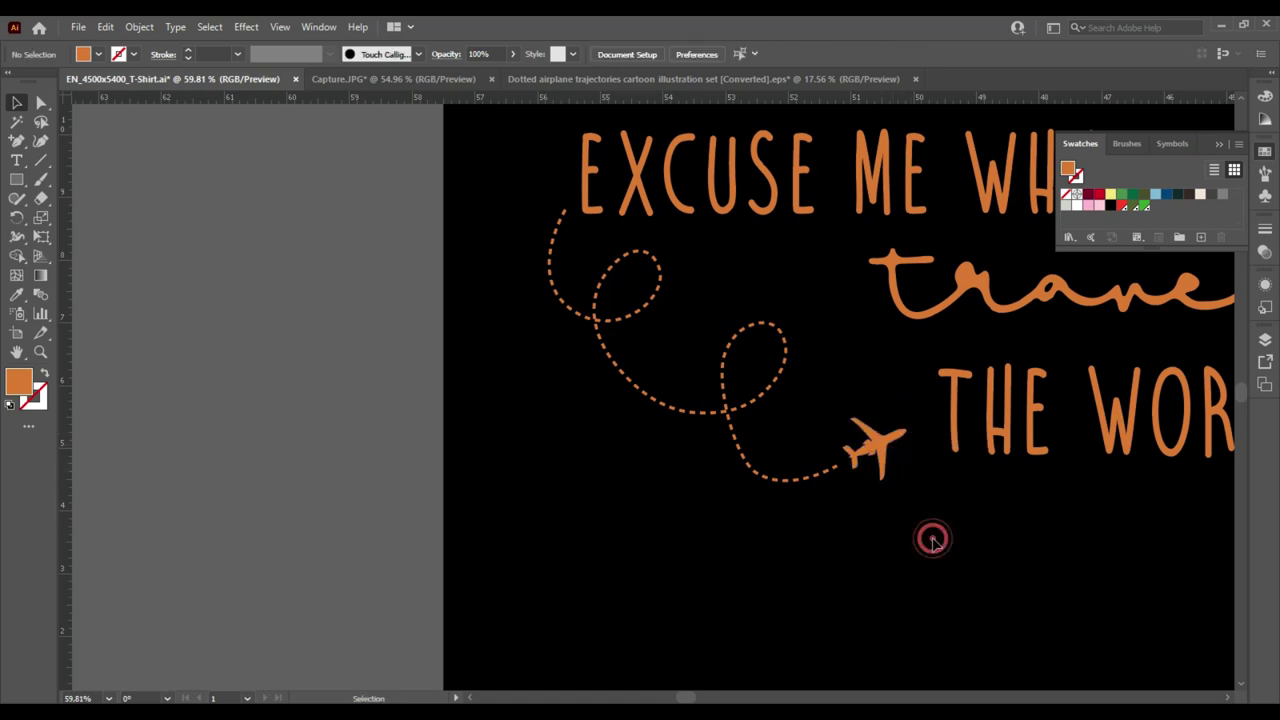
key(z)
mouse_move(965, 515)
mouse_down()
mouse_move(800, 529)
mouse_move(677, 509)
mouse_up()
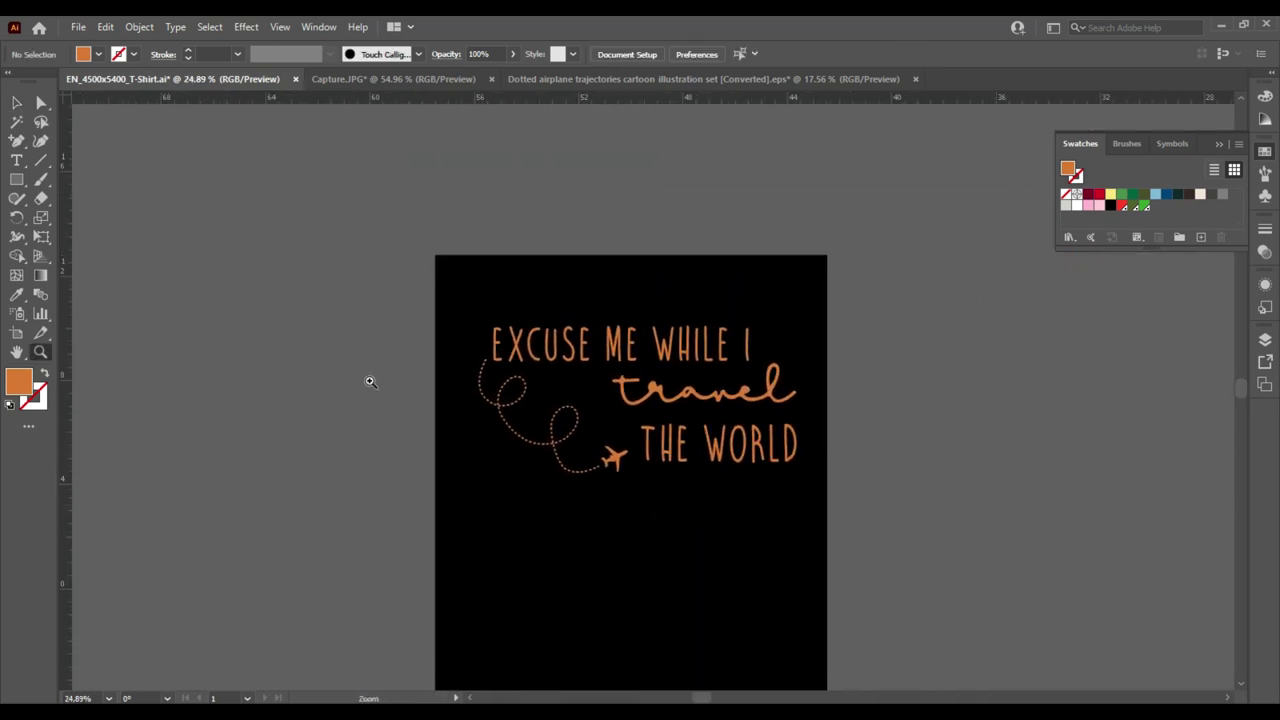